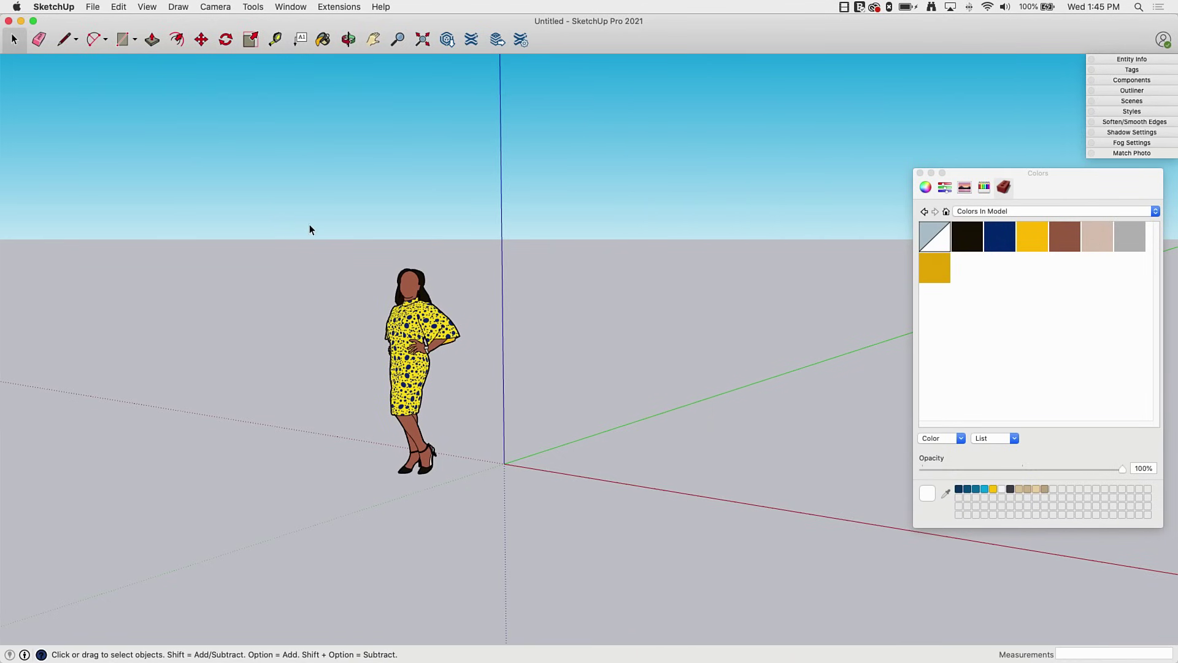
middle_click_drag(309, 228, 203, 135)
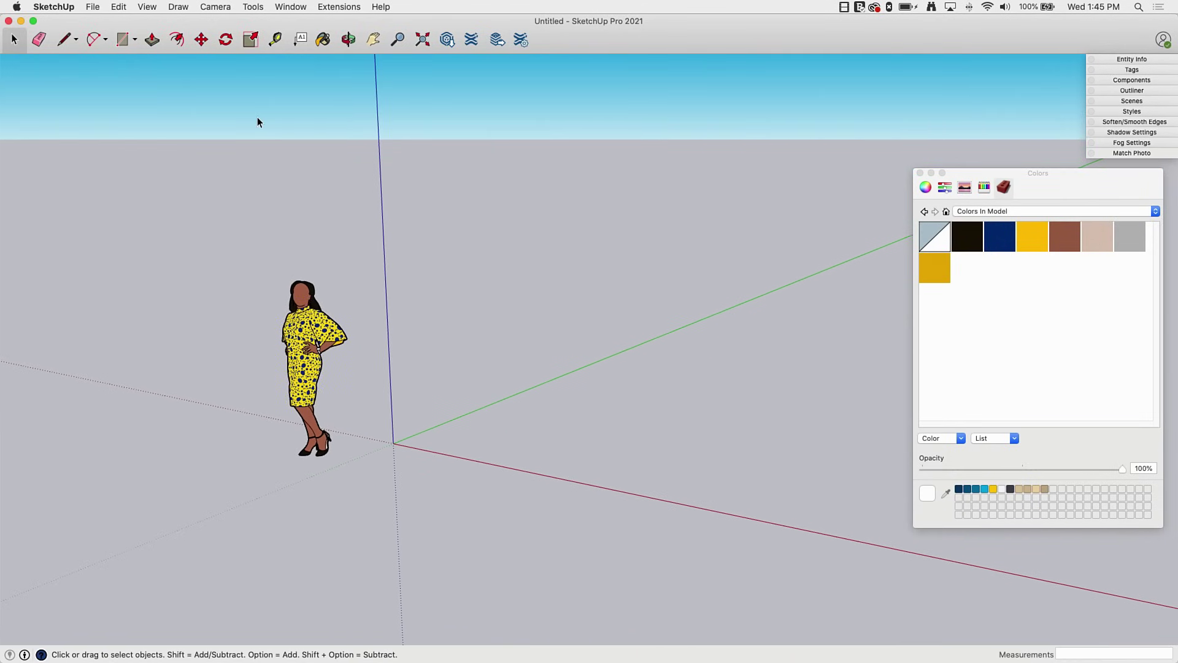
left_click(87, 4)
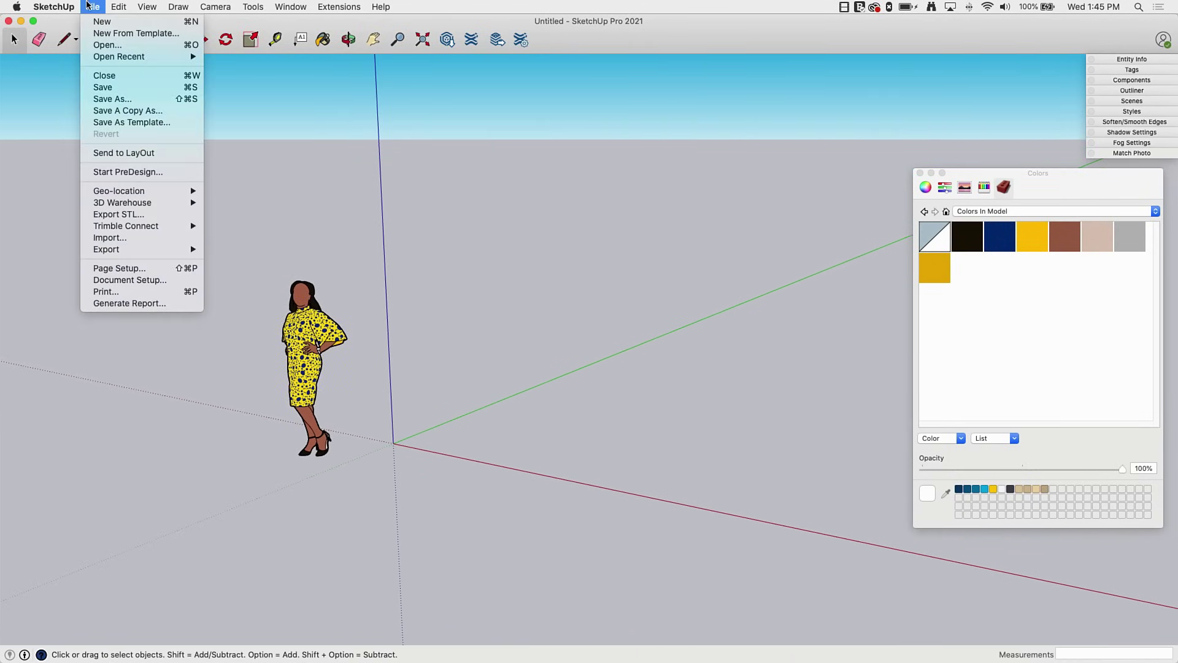
key("Escape")
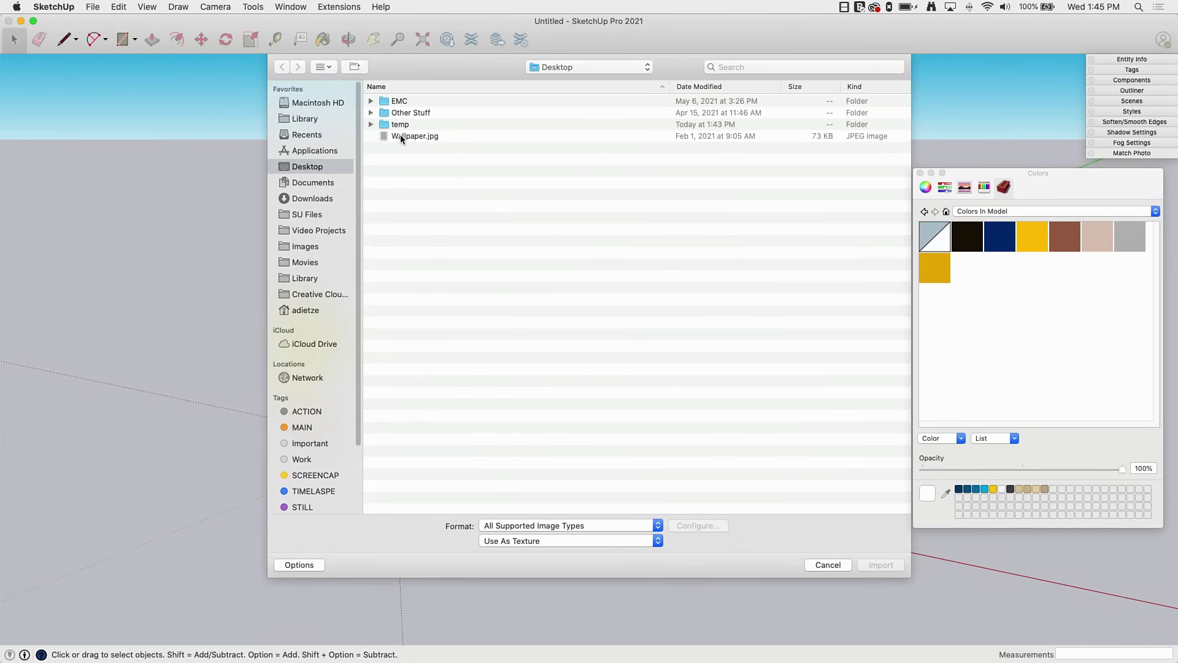
left_click(408, 137)
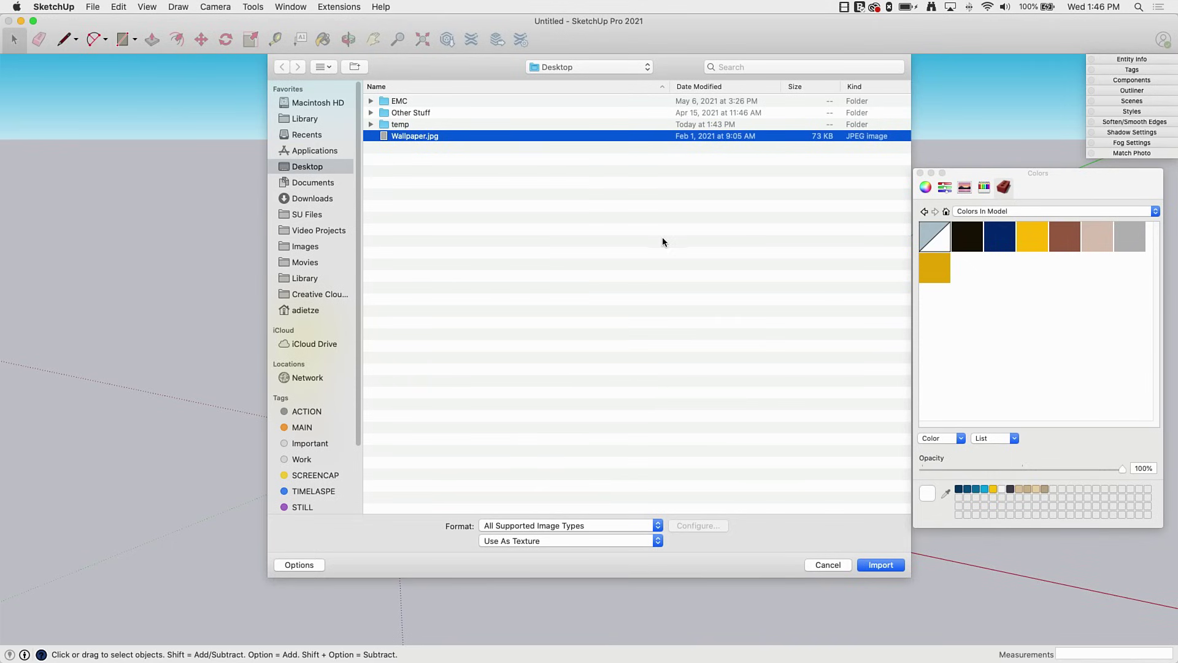
left_click(827, 565)
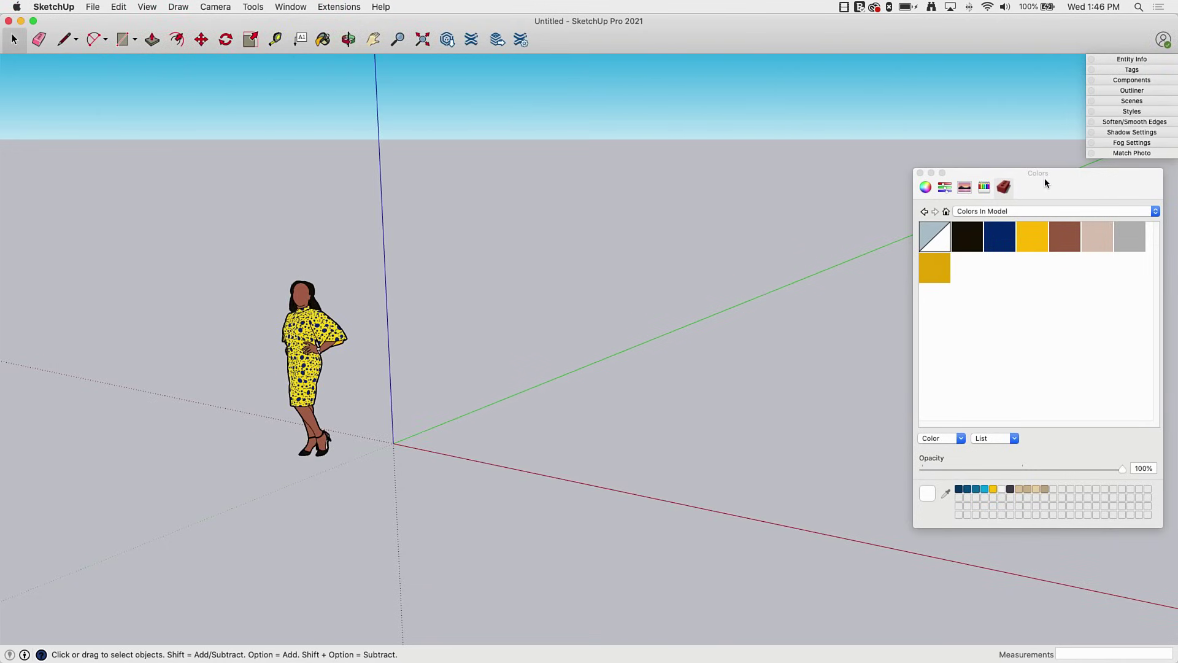
- Create a 3' wide texture named Wallpaper from Wallpaper.jpg in the Carpet, Fabrics, Leathers, Textiles and Wallpaper collection
left_click_drag(1045, 182, 965, 174)
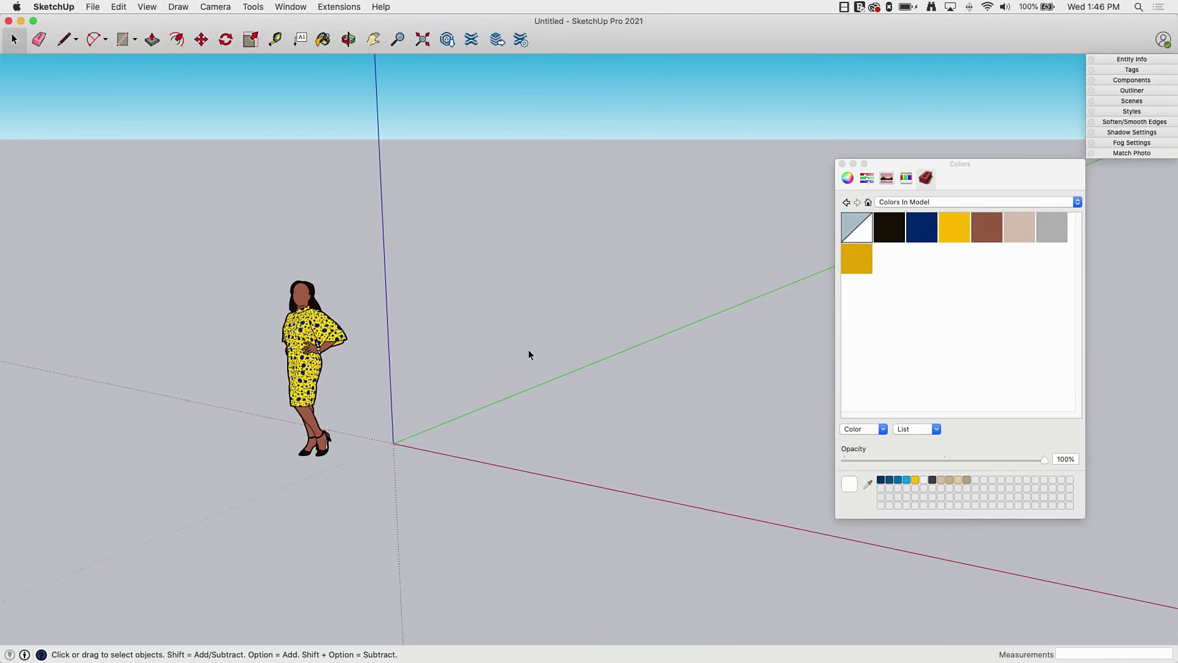
key("b")
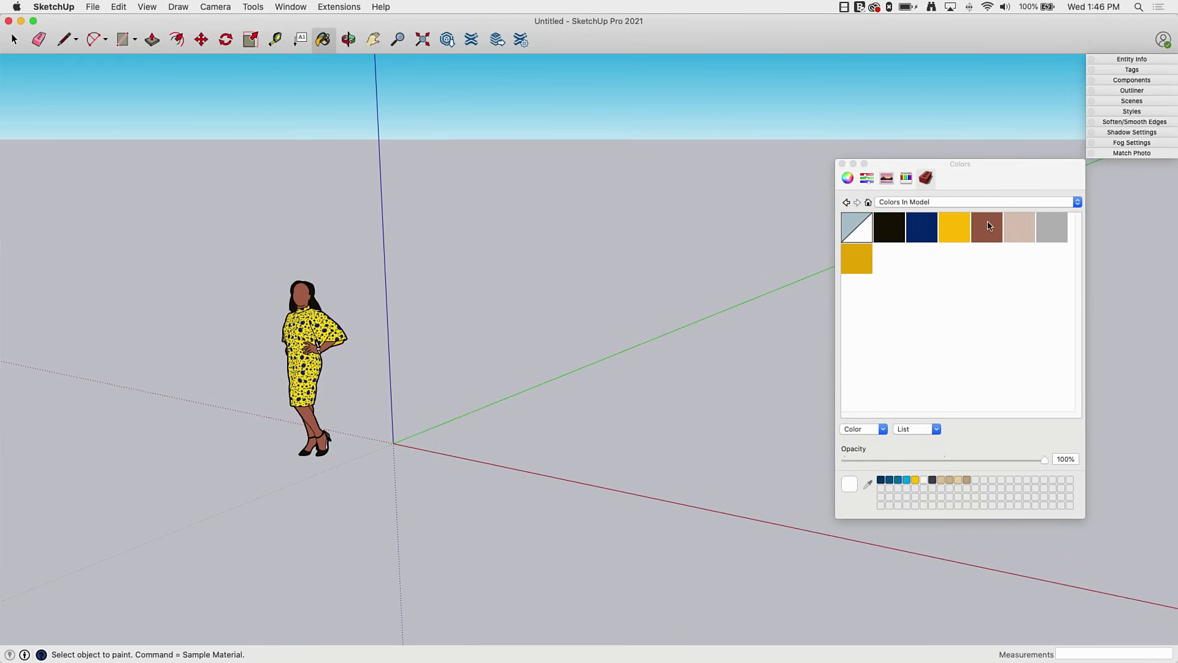
left_click(940, 202)
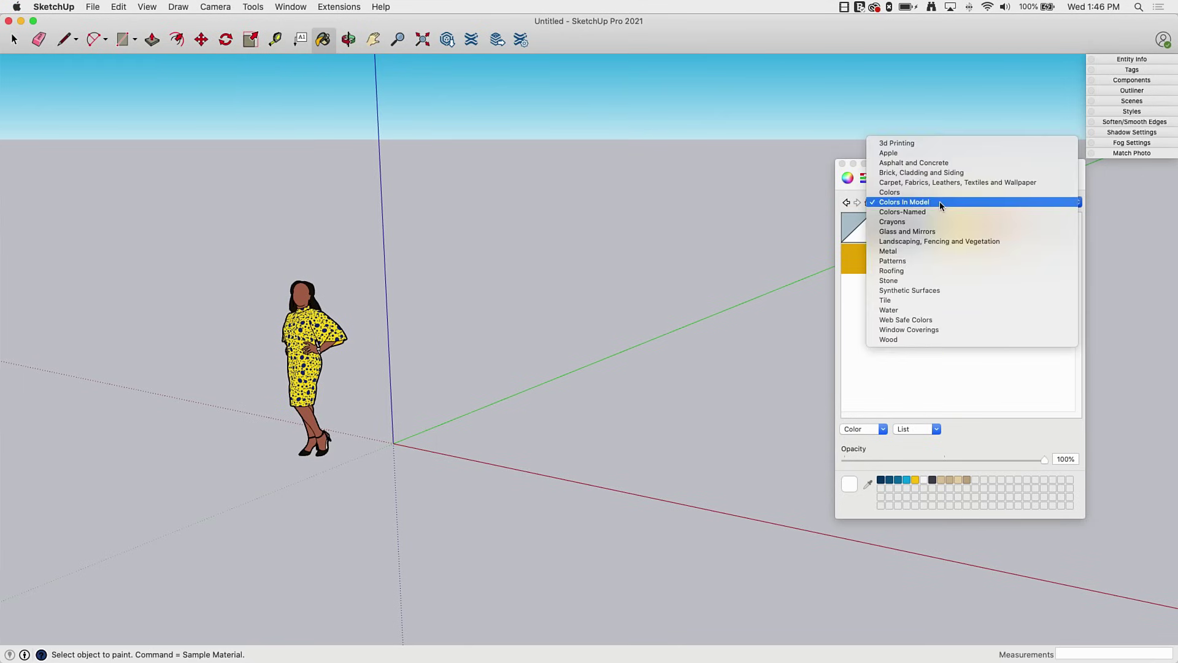
left_click(965, 182)
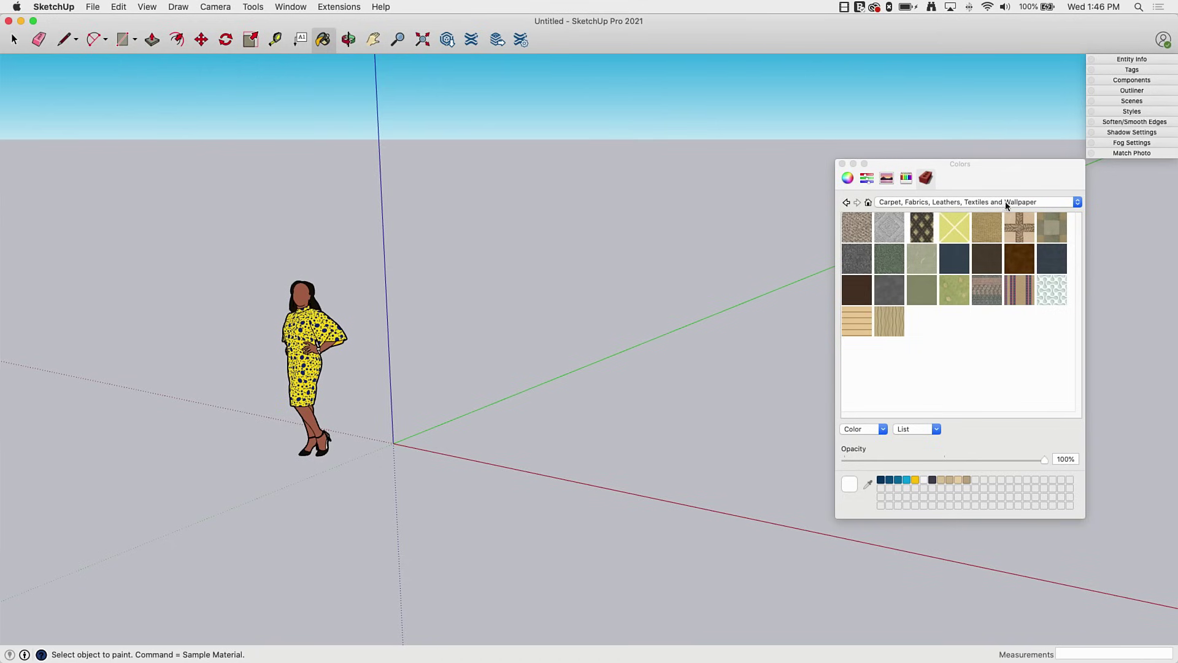
right_click(926, 339)
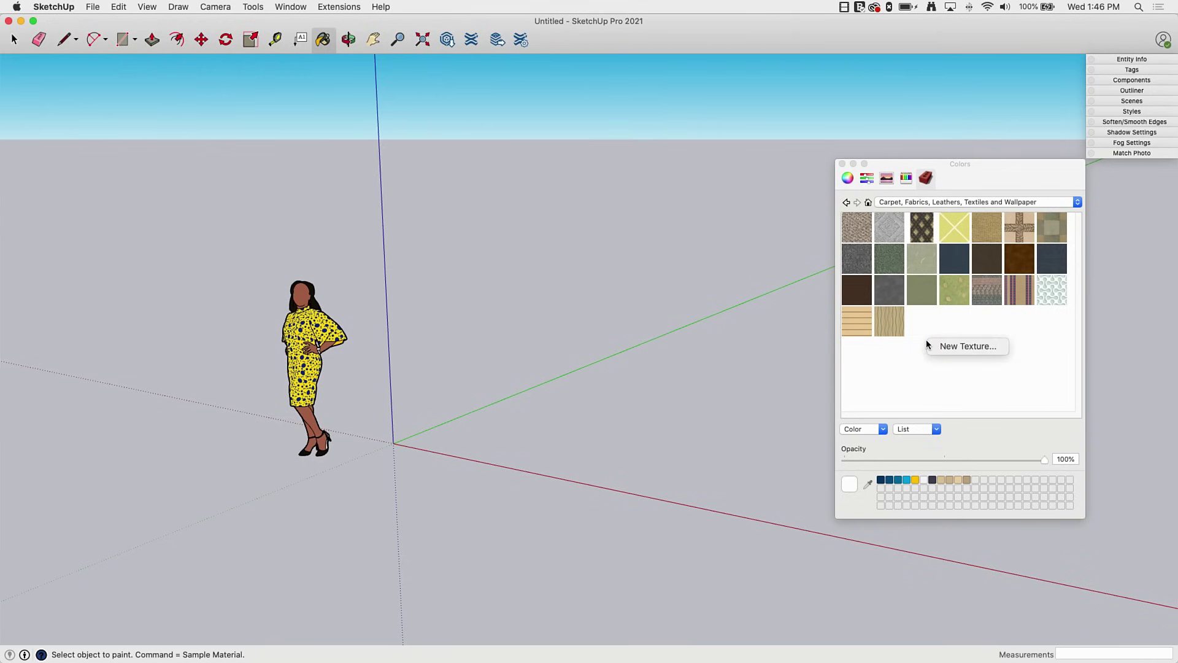
left_click(961, 347)
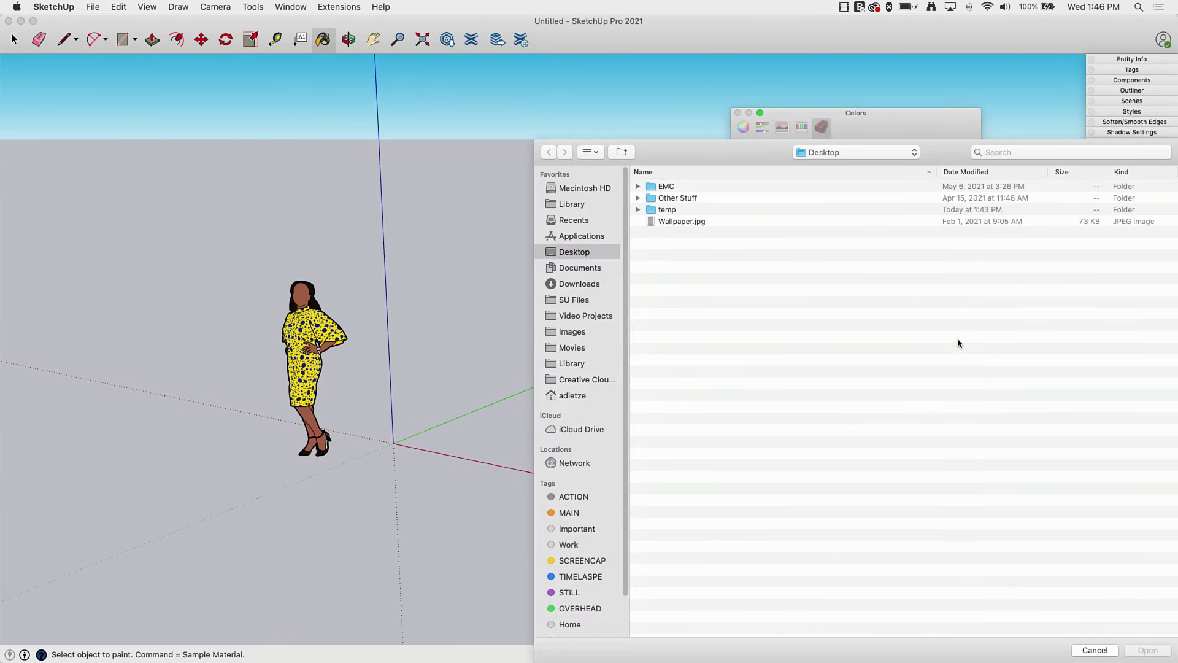
left_click(675, 225)
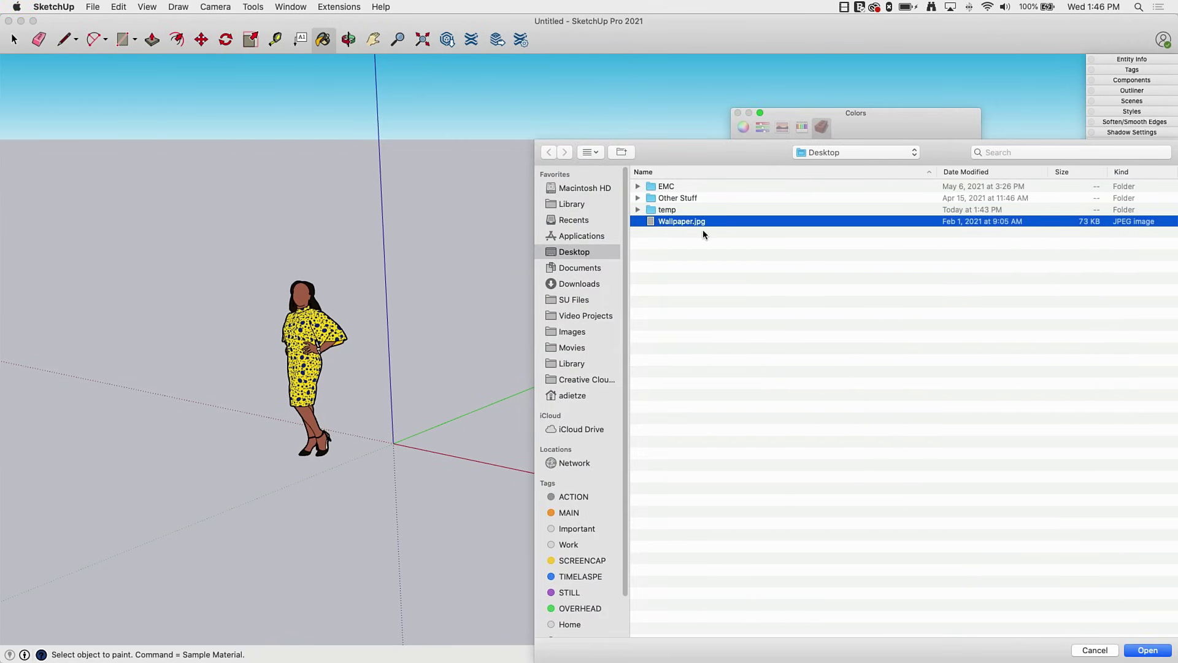
left_click(1143, 651)
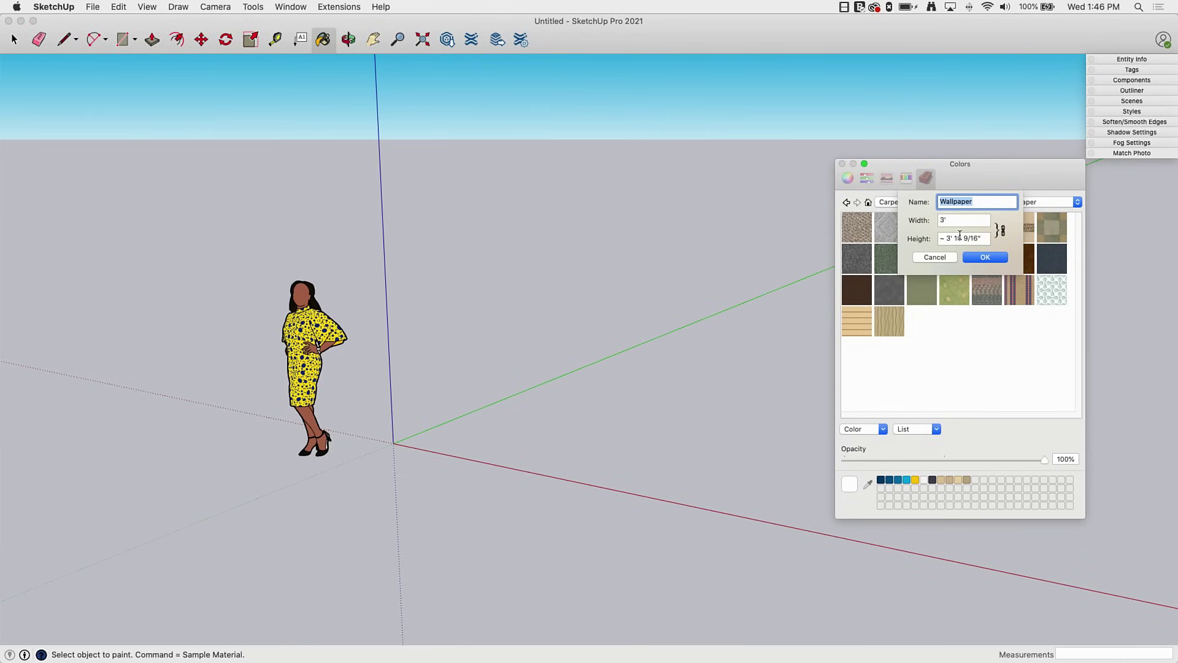
left_click(985, 256)
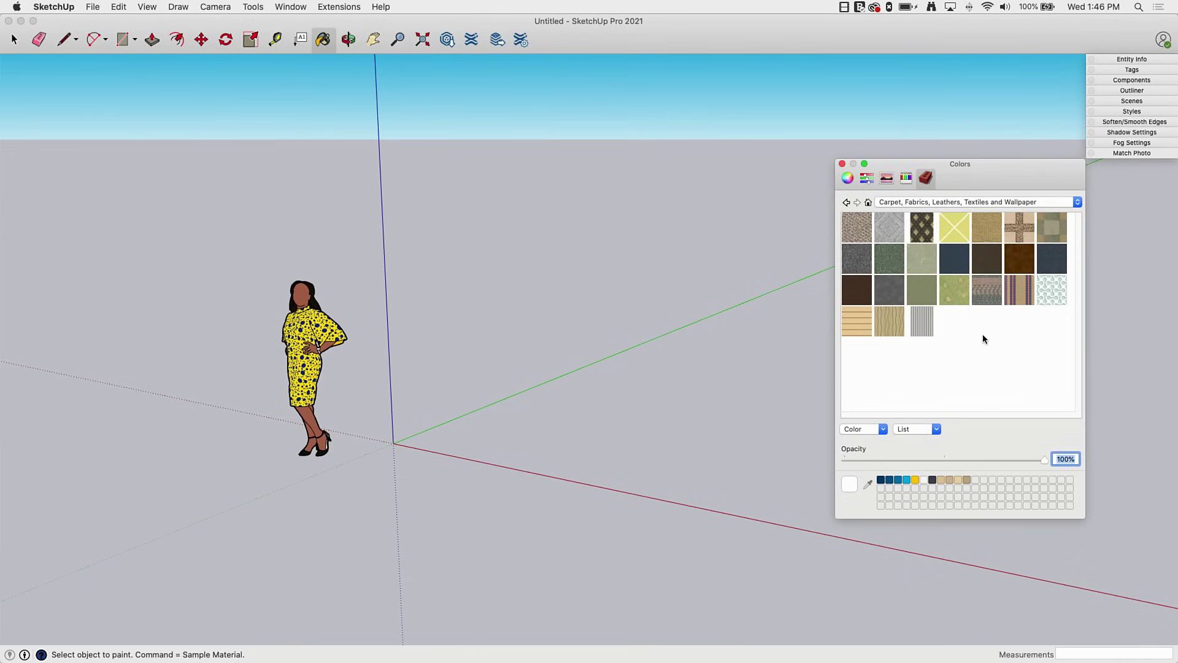
- Draw a rectangle on the ground plane near the origin, between the red and green axes
middle_click_drag(468, 432, 509, 475)
type("r")
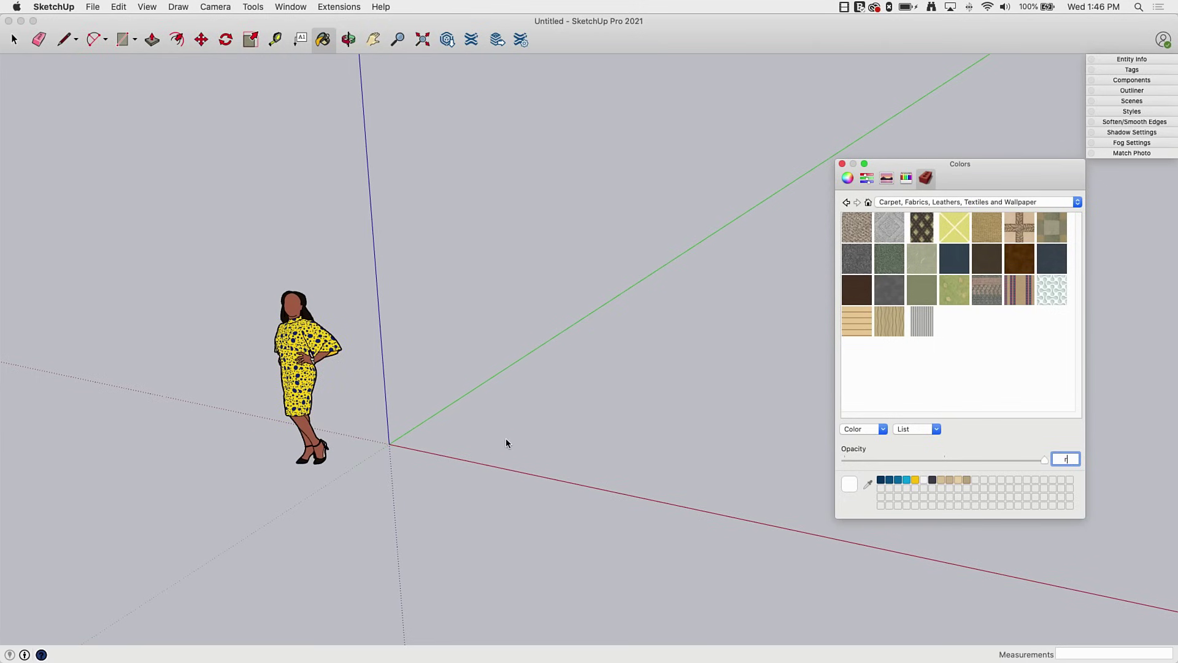
left_click(476, 426)
key("r")
left_click(445, 426)
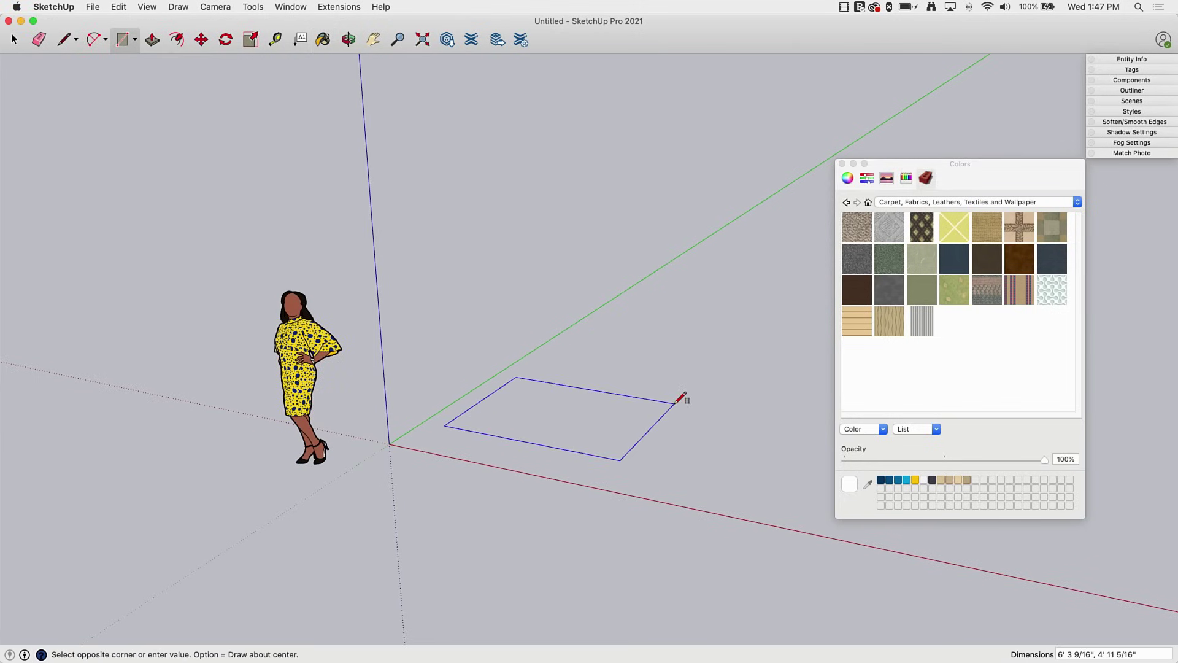
left_click(736, 348)
- Paint the ground rectangle's face with the new striped Wallpaper texture and inspect it up close
mouse_move(735, 348)
middle_mouse_down()
mouse_move(518, 384)
mouse_move(531, 473)
middle_mouse_up()
key("b")
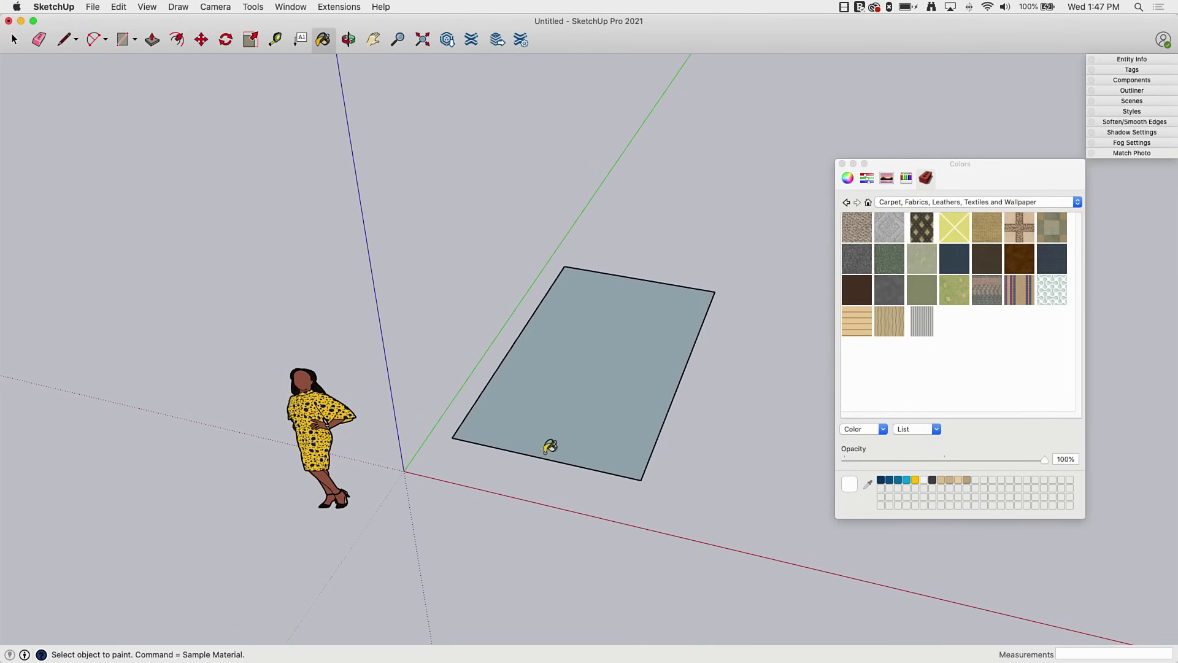
left_click(926, 321)
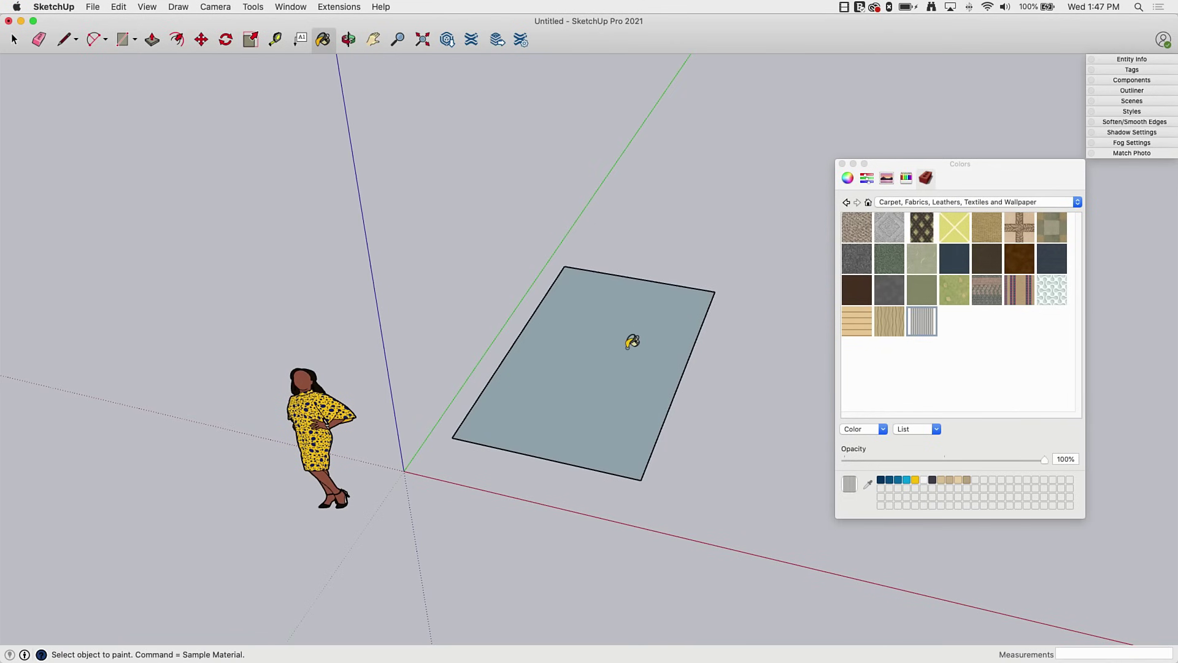
left_click(632, 342)
middle_click_drag(746, 253, 724, 359)
scroll(613, 389, "up", 10)
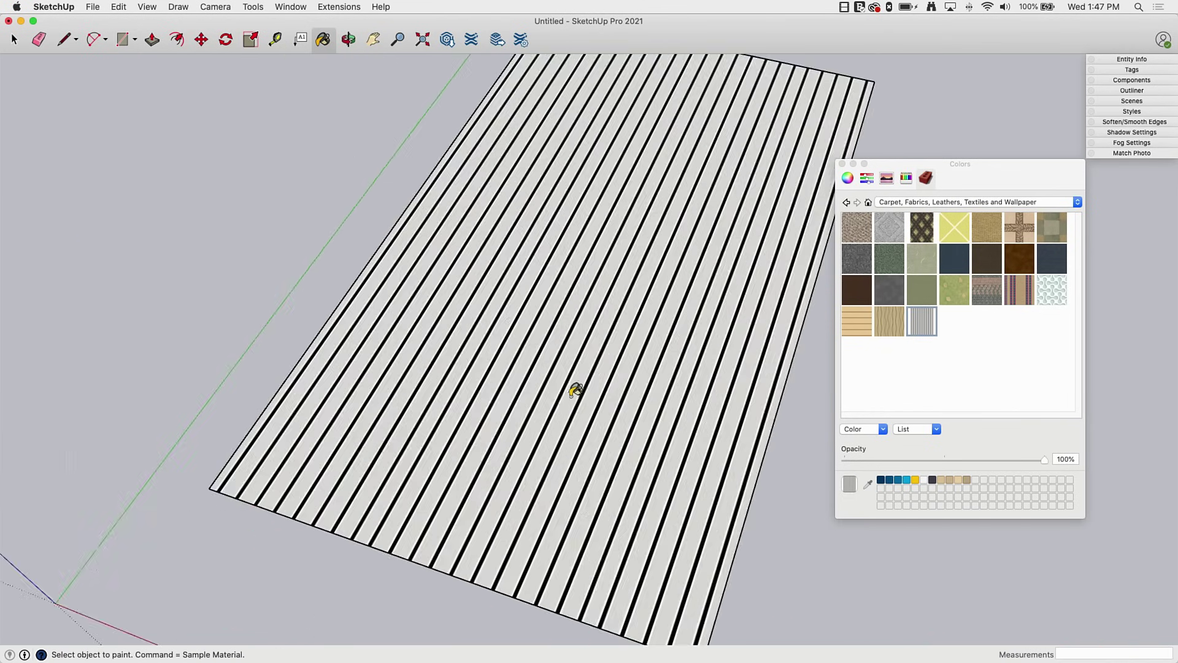
scroll(368, 319, "down", 8)
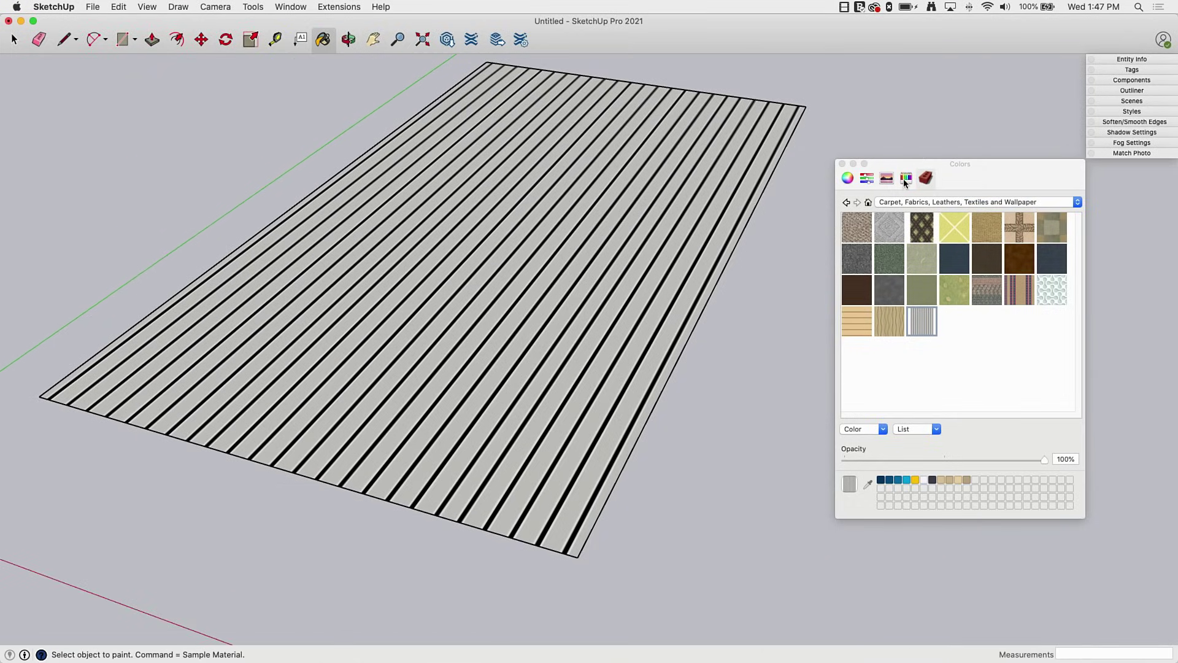
left_click(905, 202)
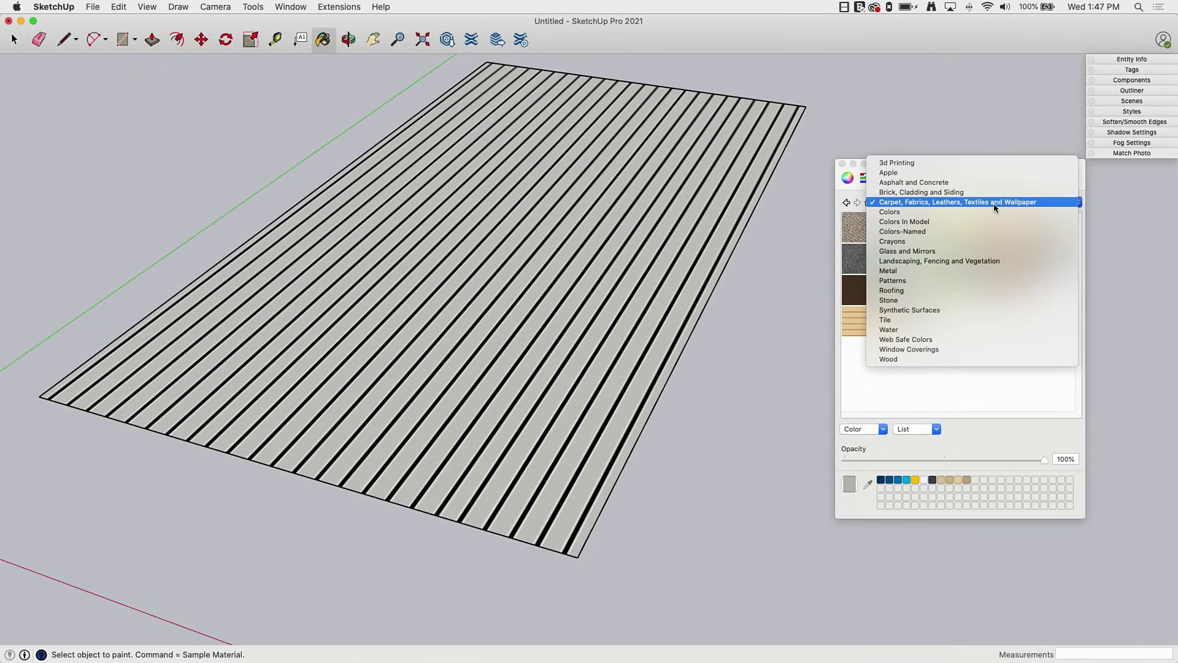
left_click(896, 379)
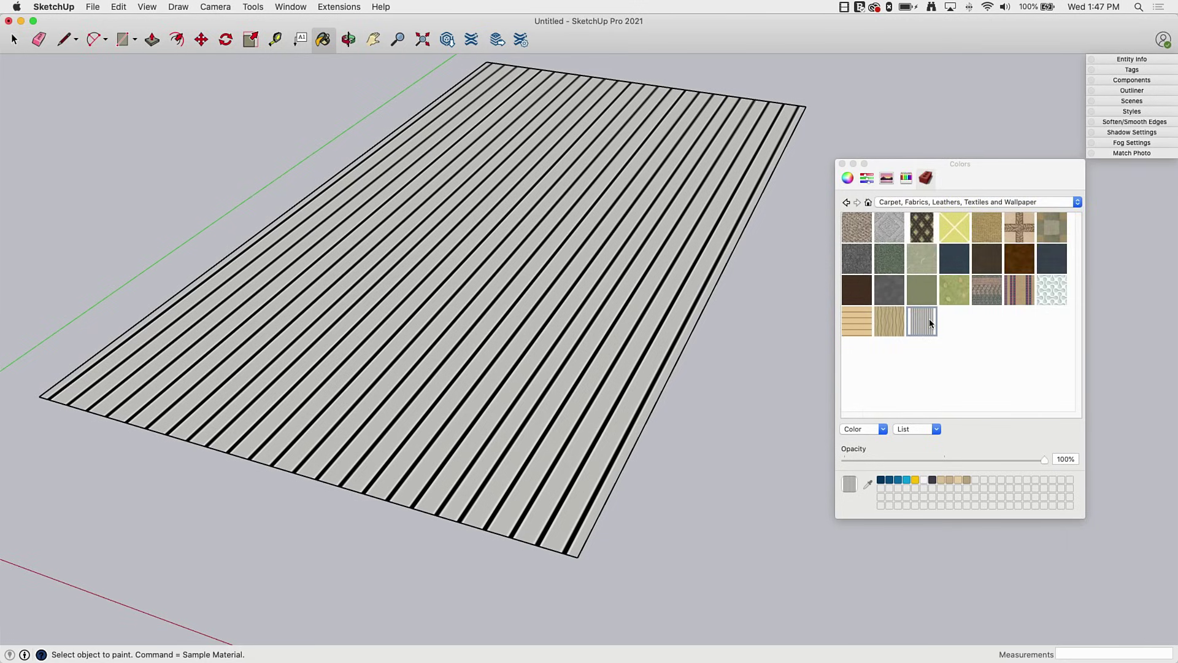
scroll(276, 319, "down", 3)
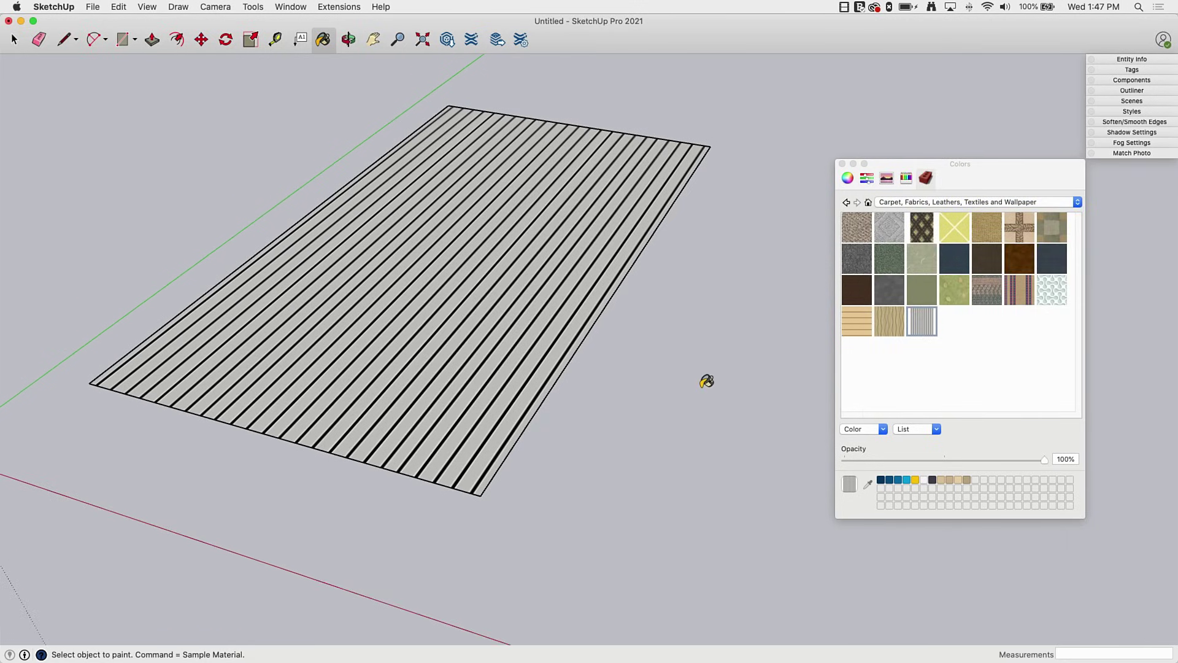
scroll(709, 379, "down", 2)
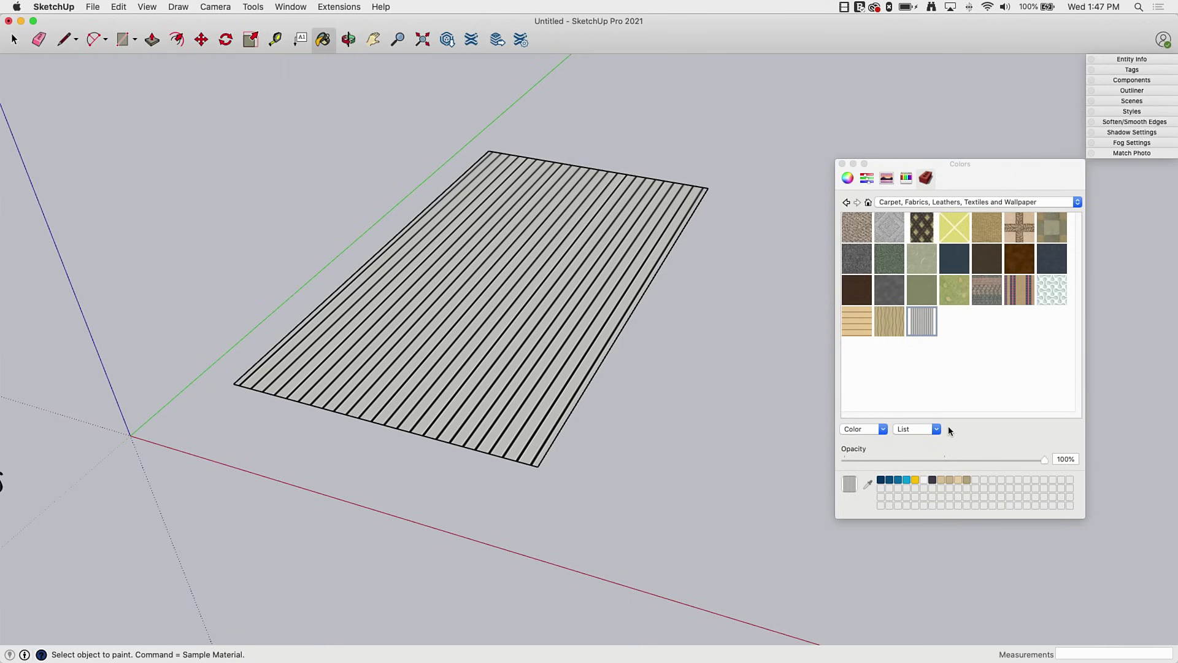
scroll(618, 452, "down", 2)
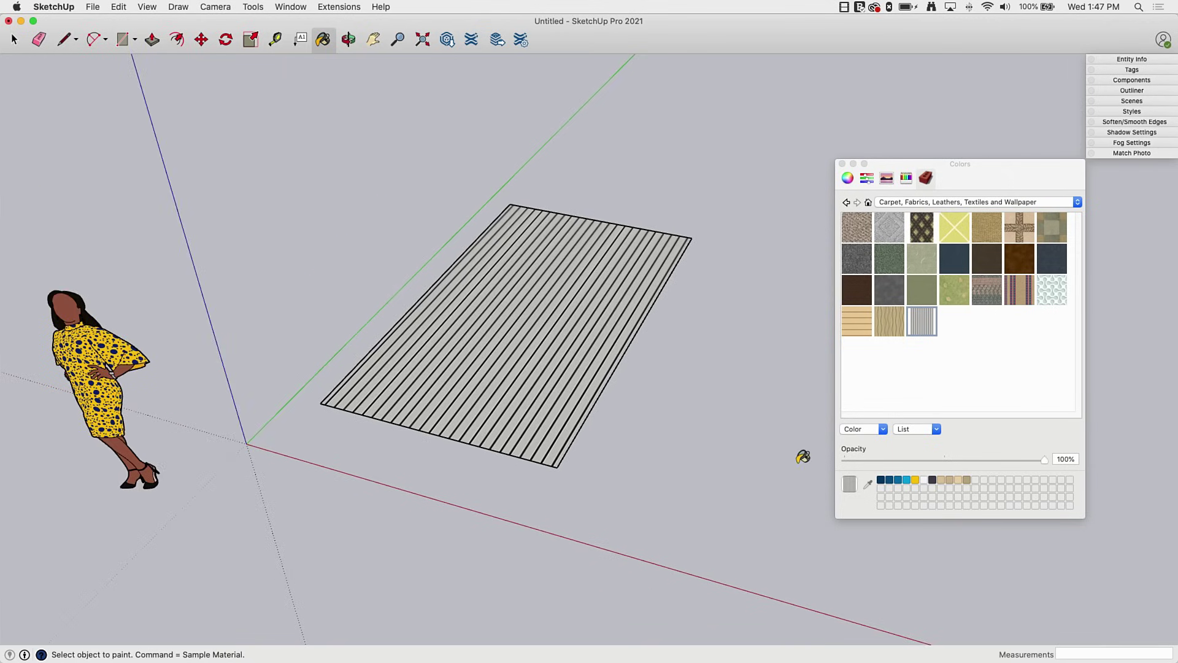
- Sample the striped wallpaper material from the rectangle's face in the model
left_click(868, 483)
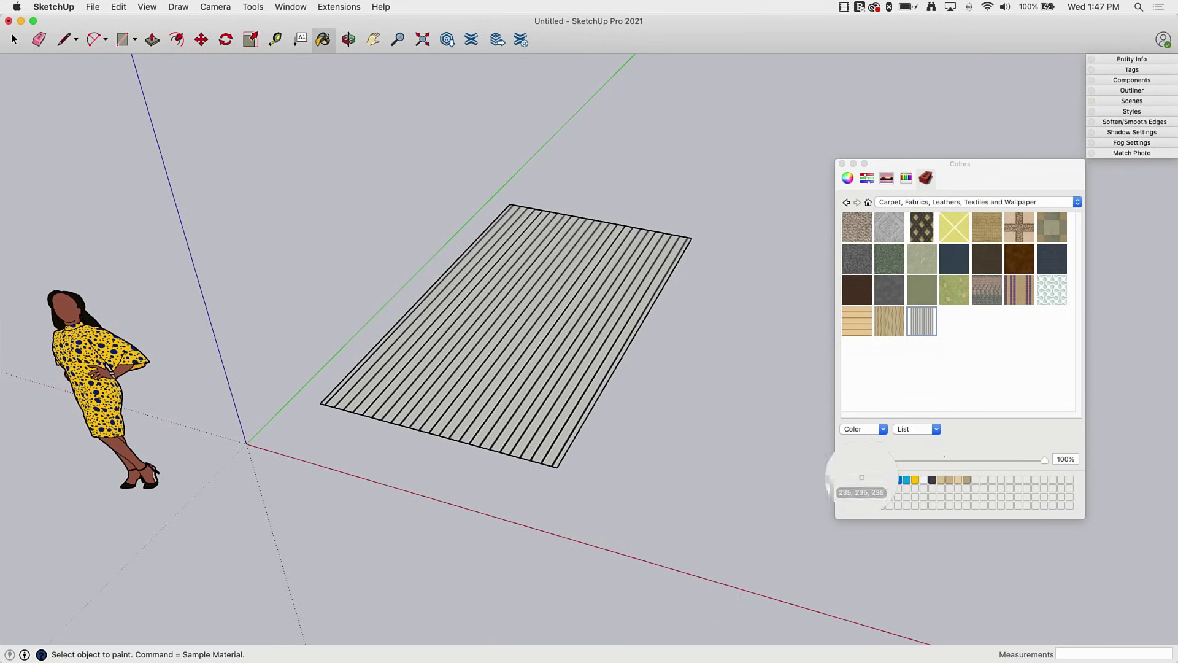
left_click(674, 403)
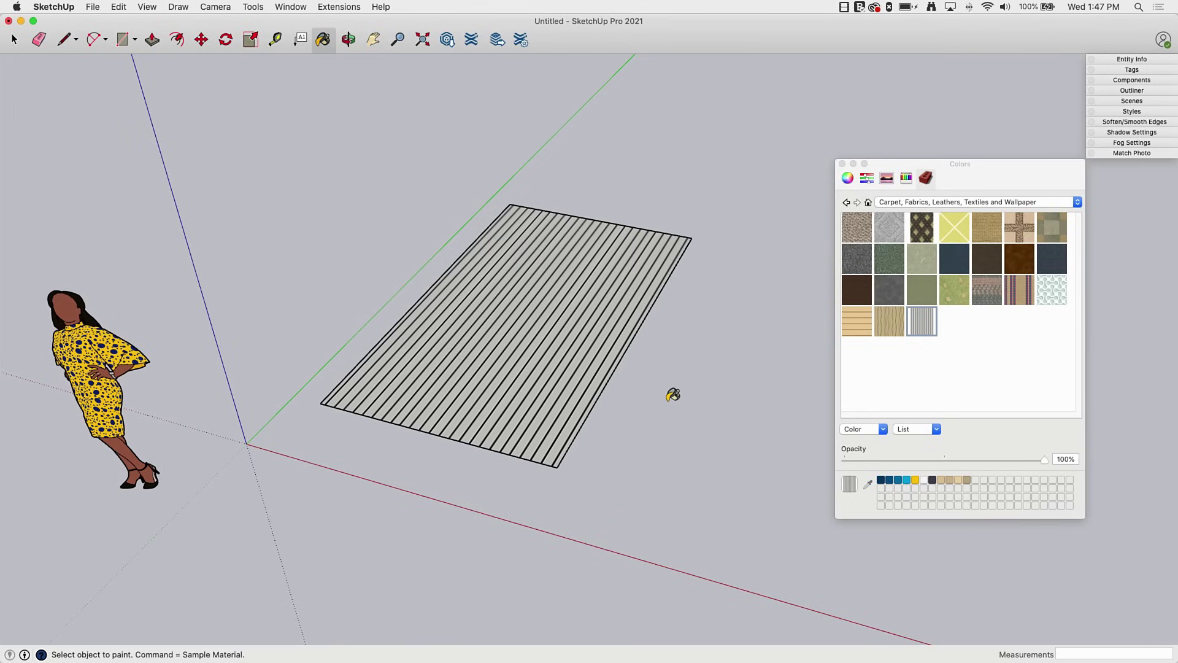
key("super")
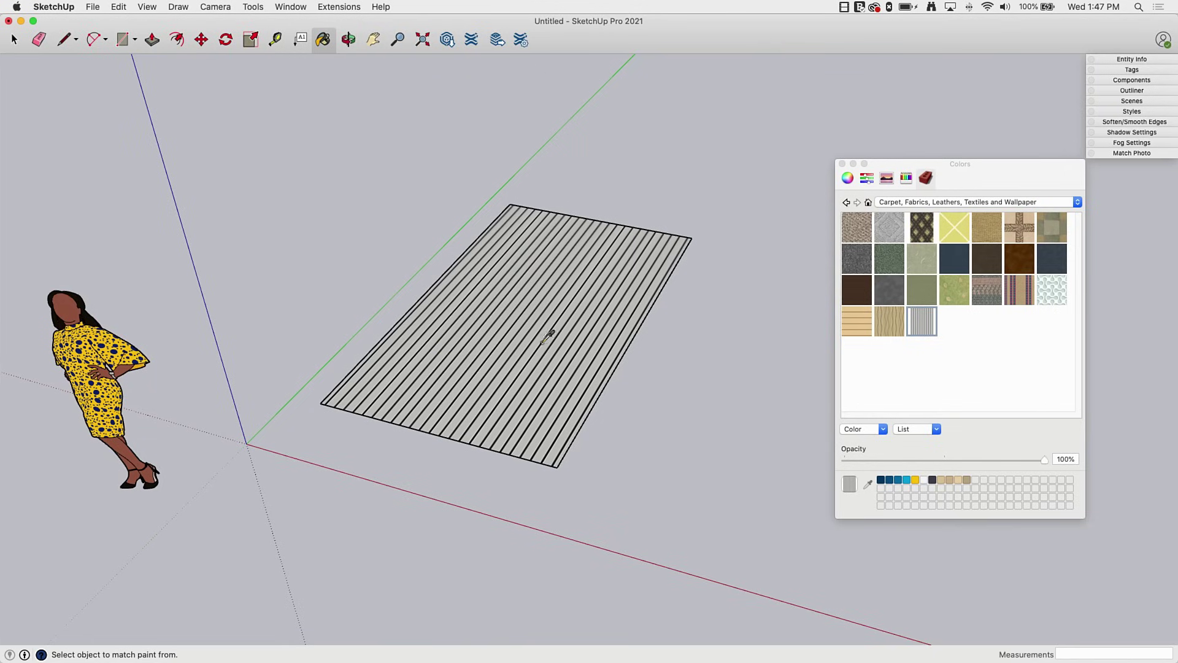
left_click(470, 284, "super")
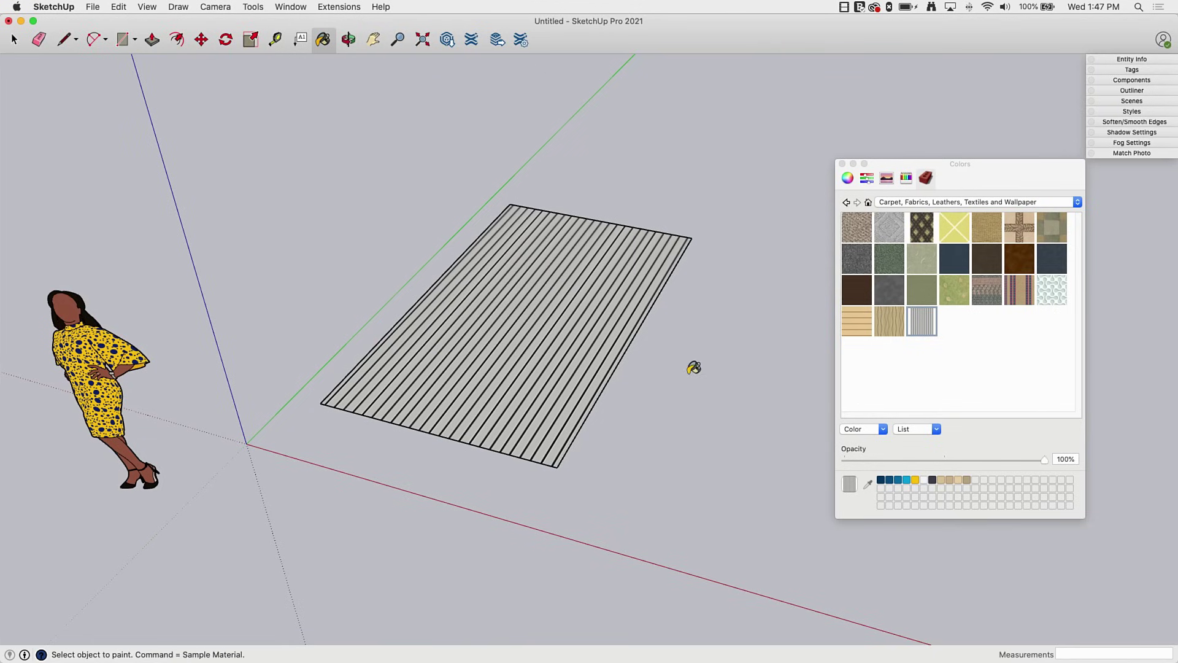
- Sample the red of the Scale tool's icon from the screen and add it as a swatch to the wallpaper collection
left_click(867, 484)
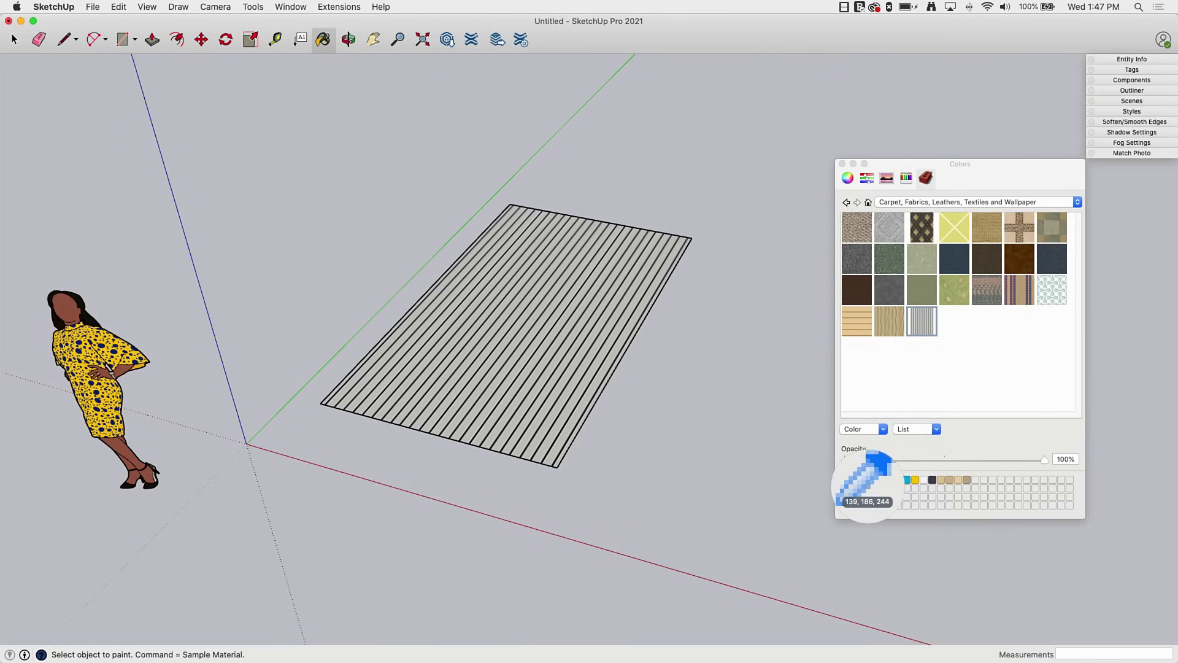
left_click(254, 35)
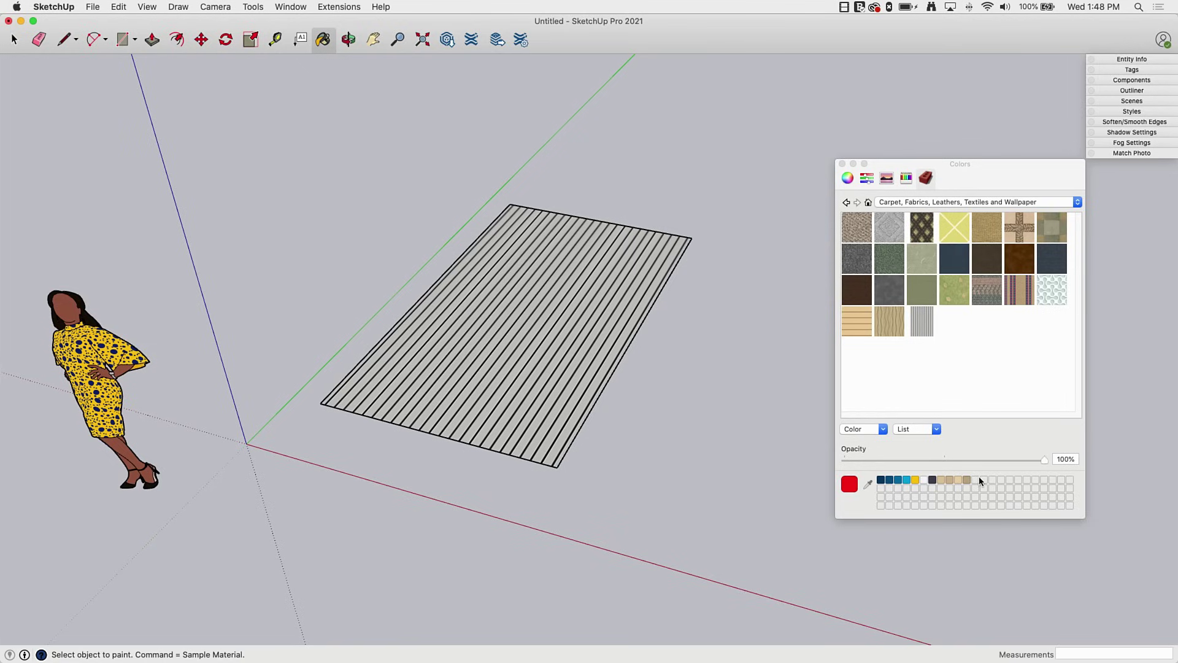
left_click_drag(853, 484, 968, 335)
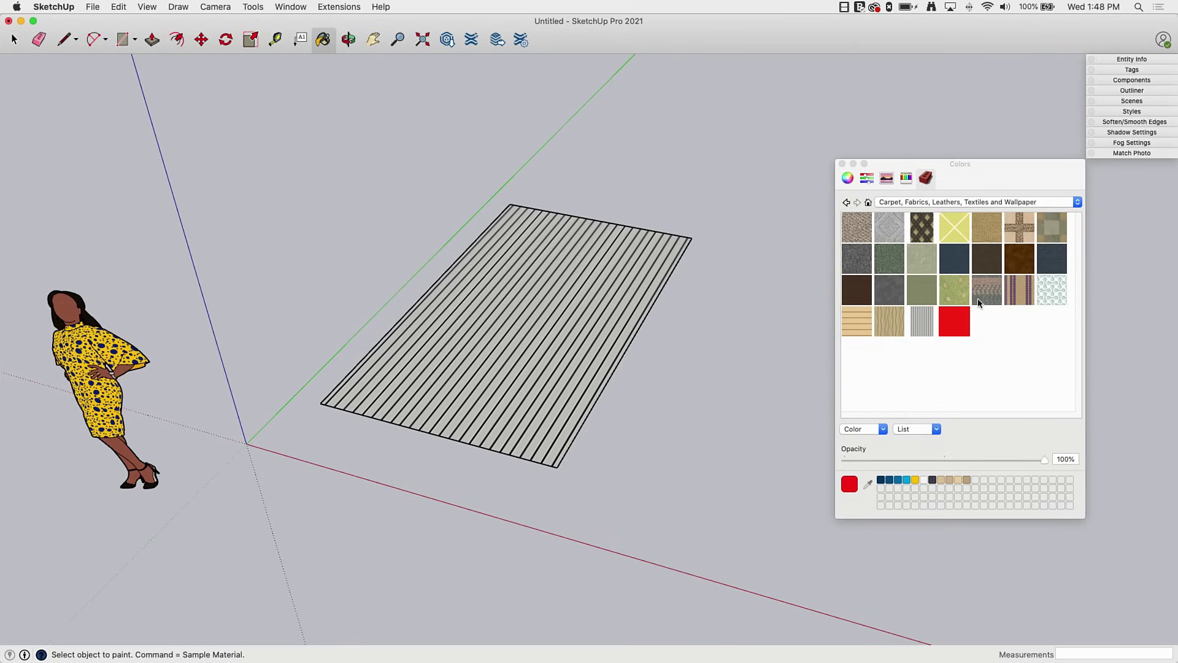
- Remove the red swatch from the wallpaper collection and bring up the list of material collections
right_click(958, 329)
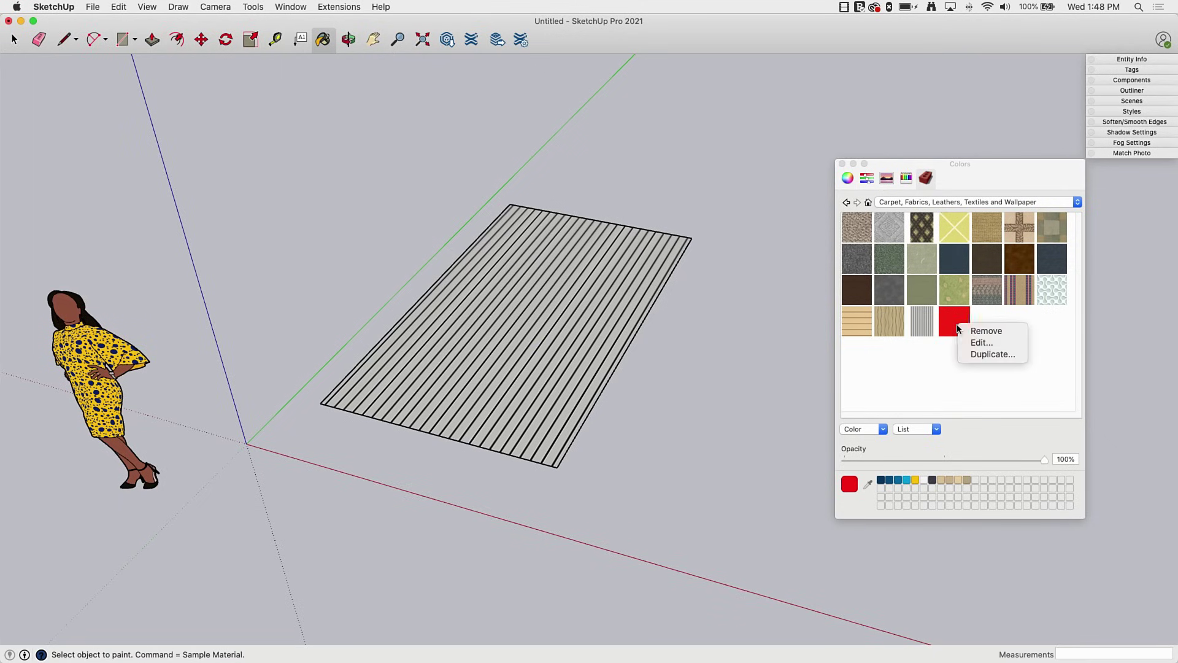
left_click(989, 332)
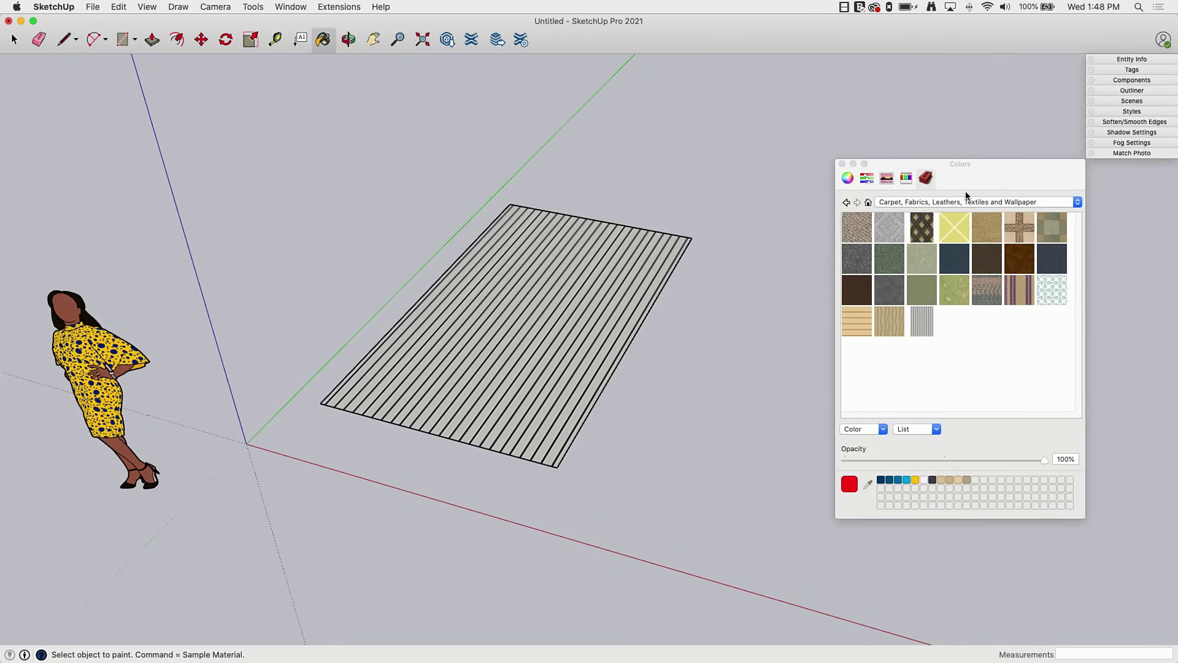
left_click(1053, 204)
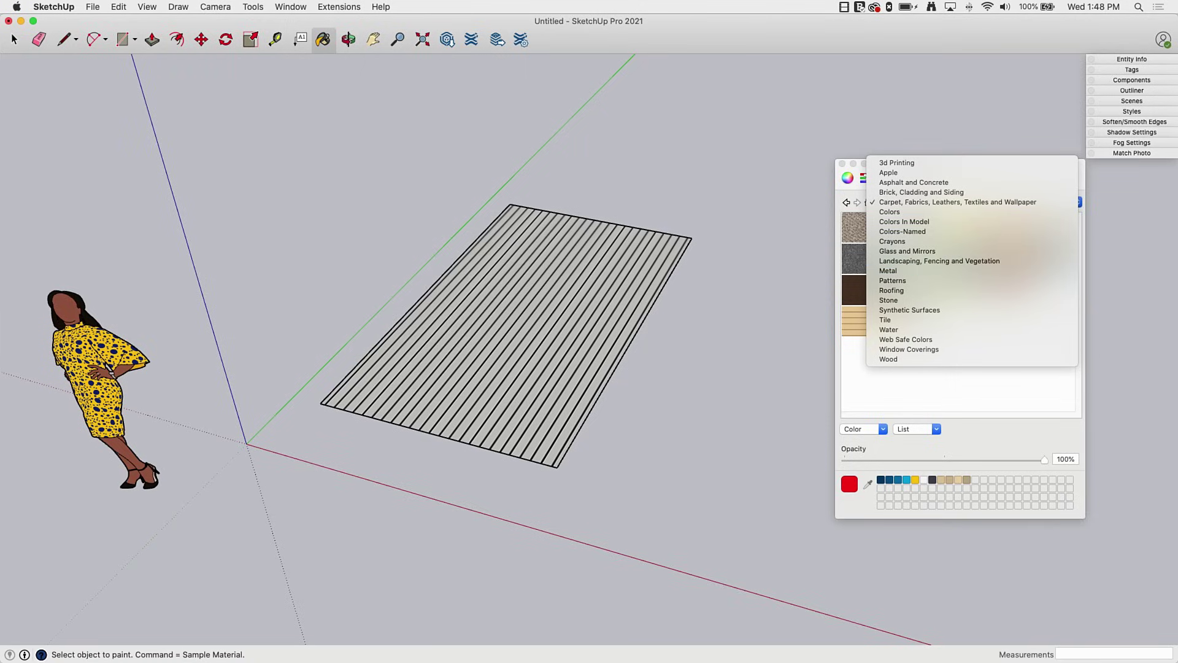
- Switch to Finder, create a folder named Tree Bark inside SketchUp's Materials folder, and close the window
key("super+Tab")
left_click_drag(818, 261, 462, 201)
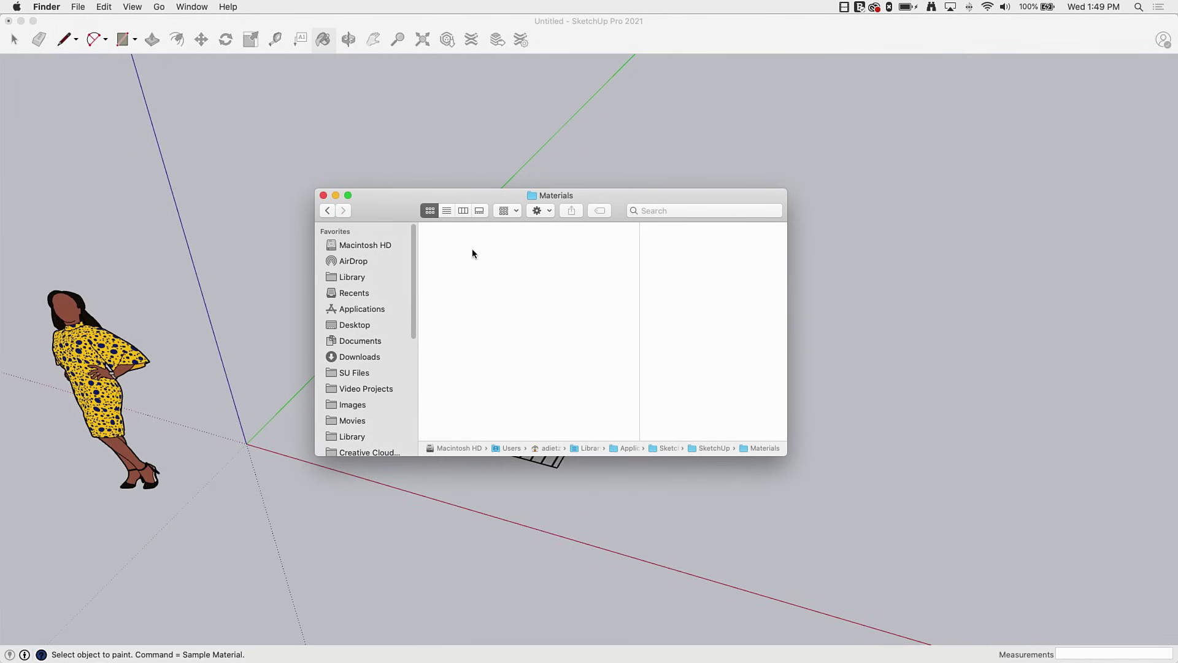
right_click(443, 251)
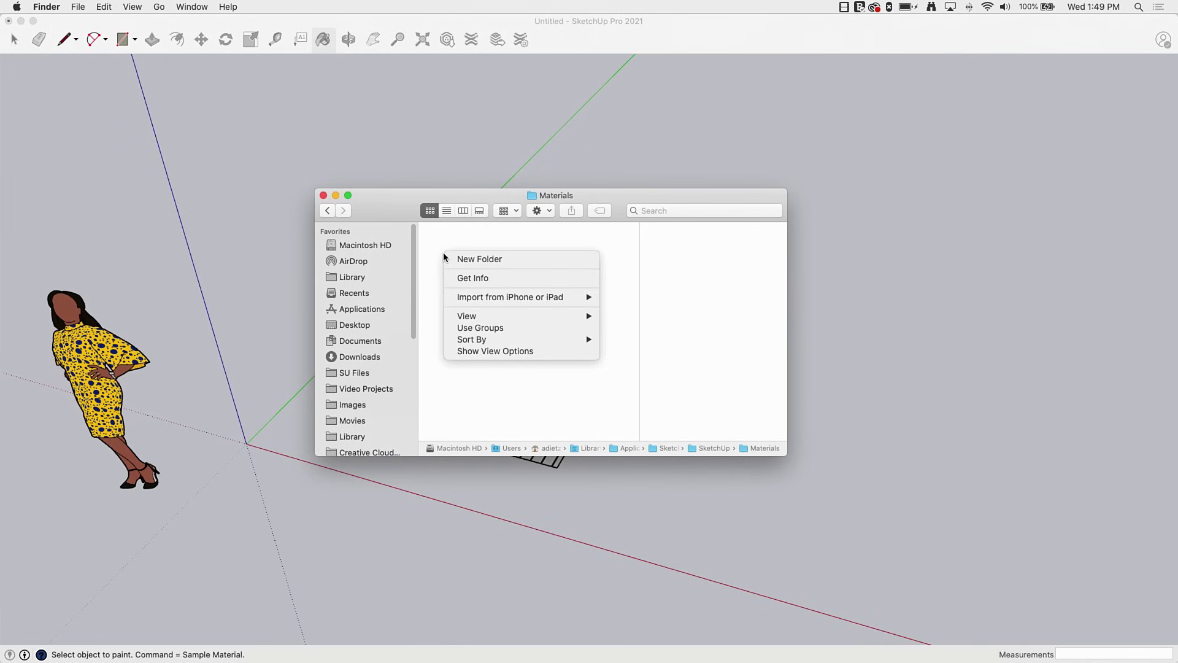
left_click(475, 260)
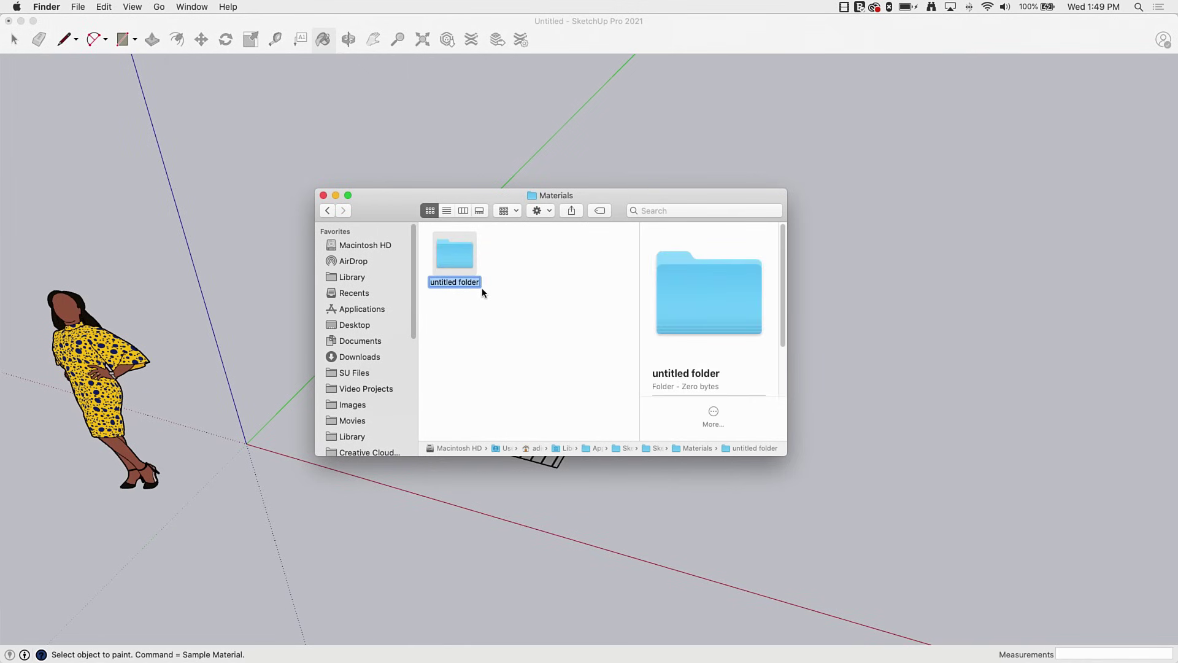
type("Tree Bark")
left_click(530, 285)
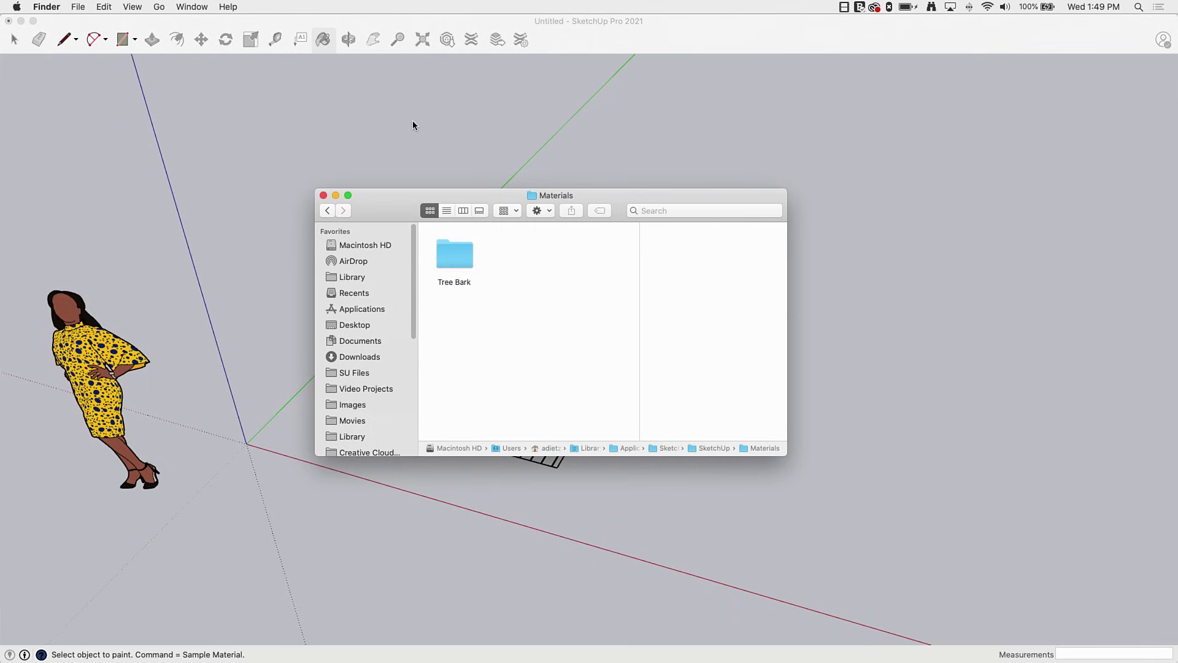
left_click(324, 195)
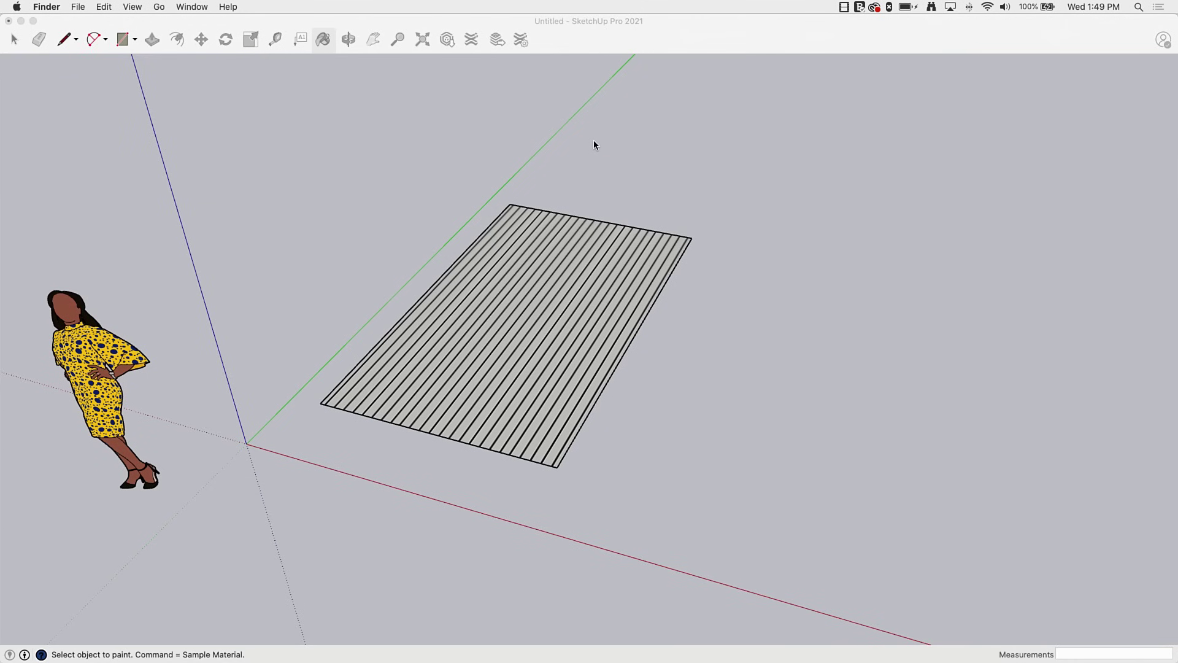
- Return to SketchUp and check the list of material collections for Tree Bark, closing the Colors window when done
left_click(594, 139)
left_click(992, 206)
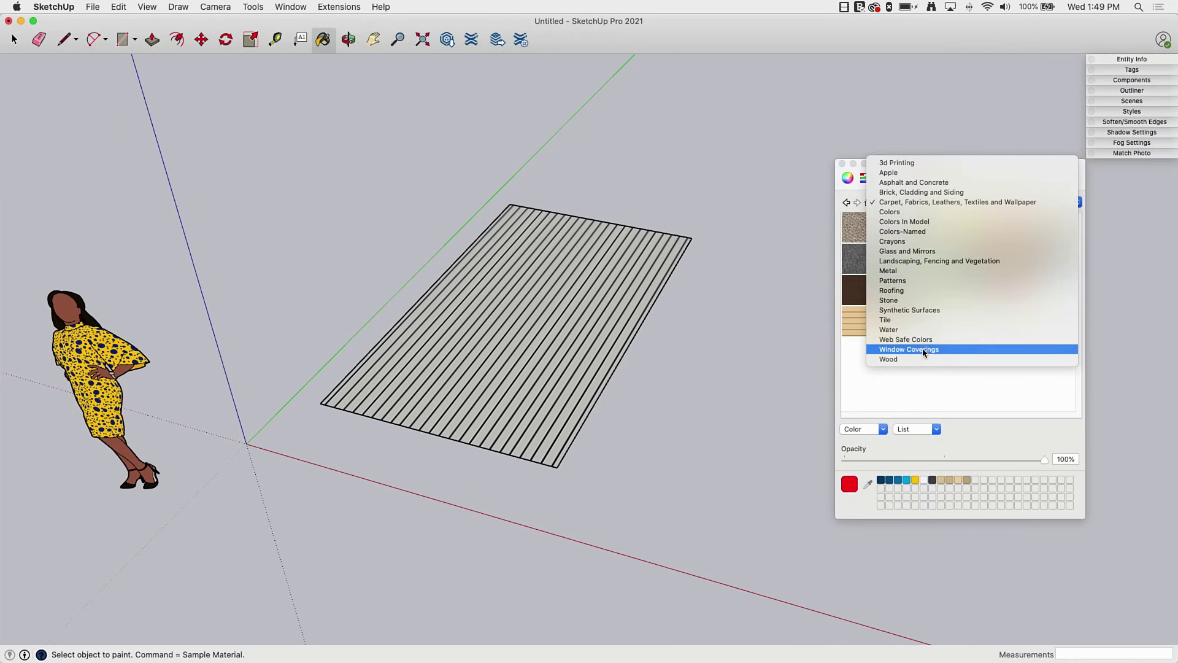
left_click(759, 214)
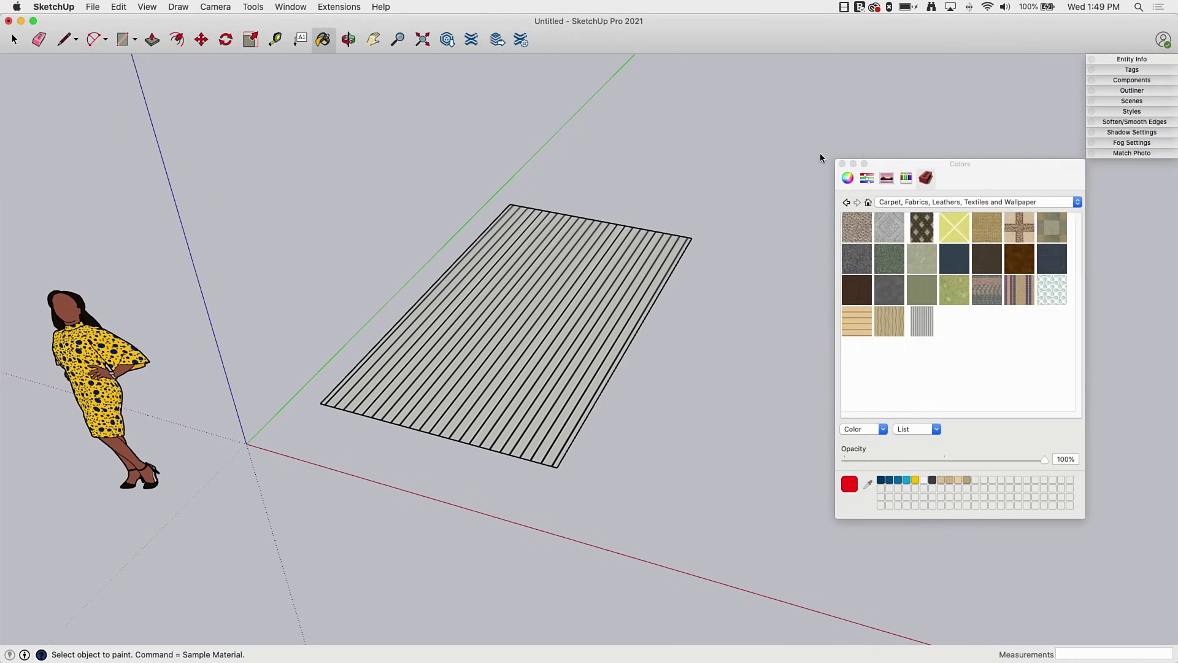
left_click(894, 205)
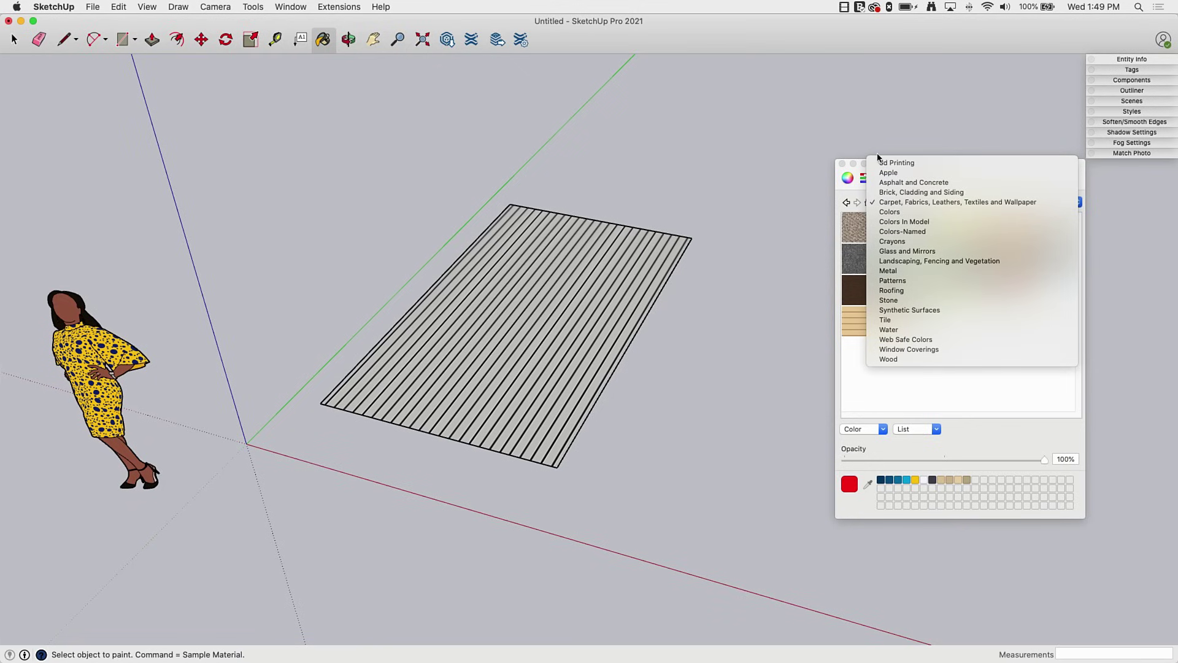
left_click(762, 160)
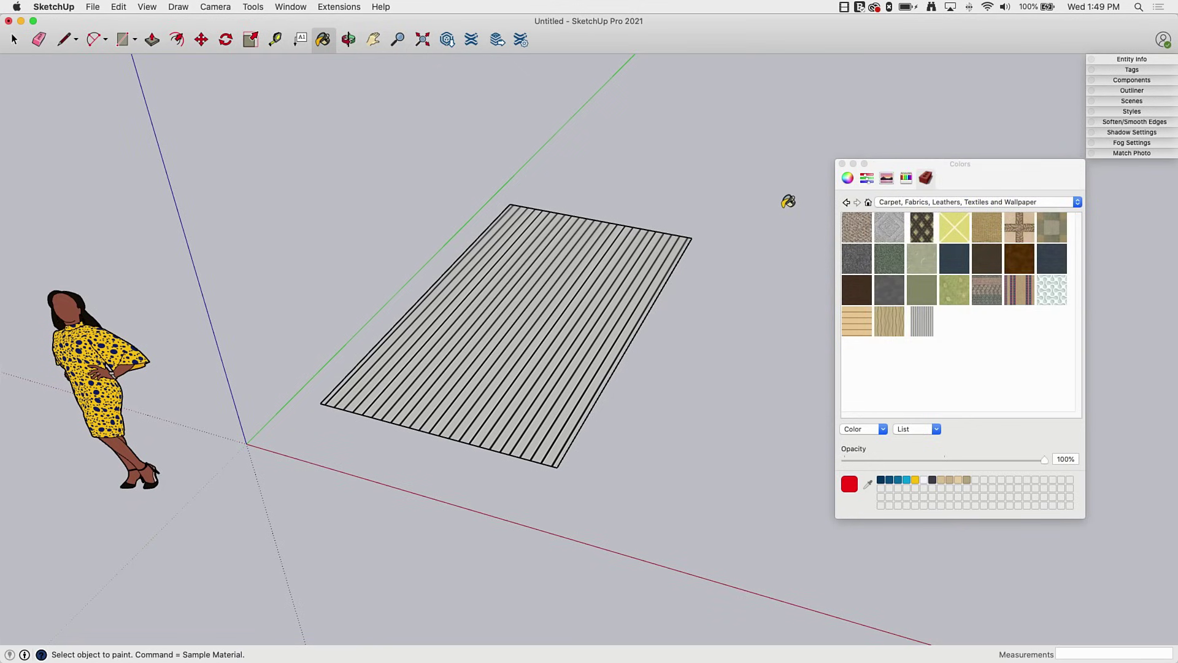
left_click(842, 164)
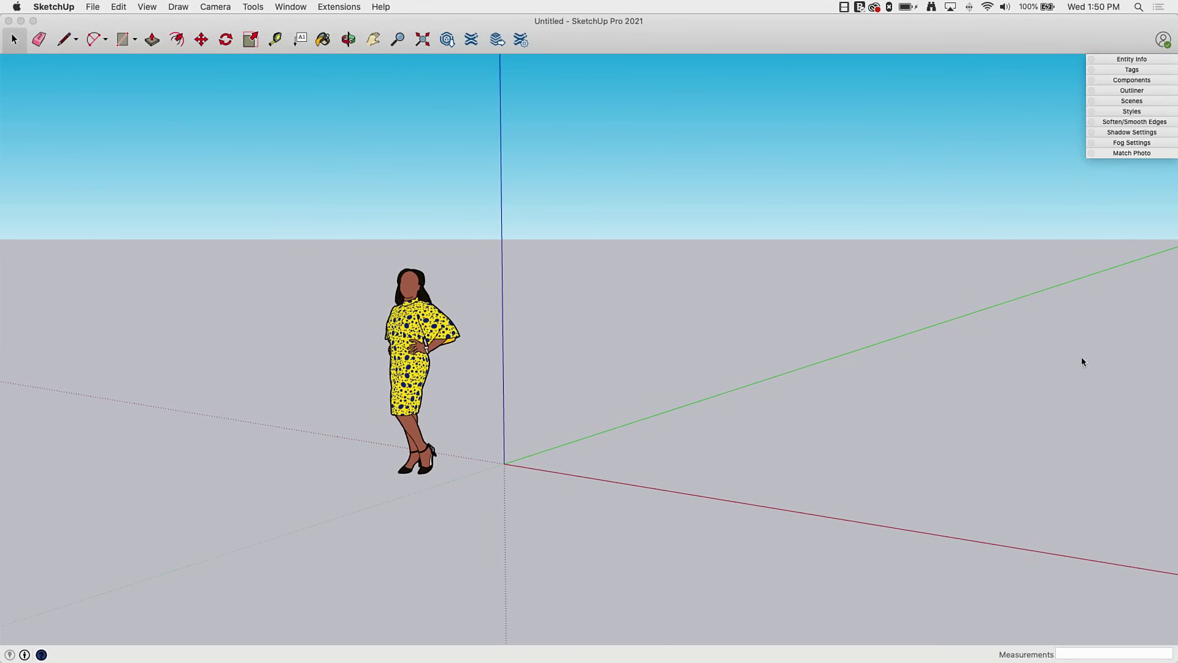
- Activate the Paint Bucket and switch the materials to the Tree Bark collection
key("b")
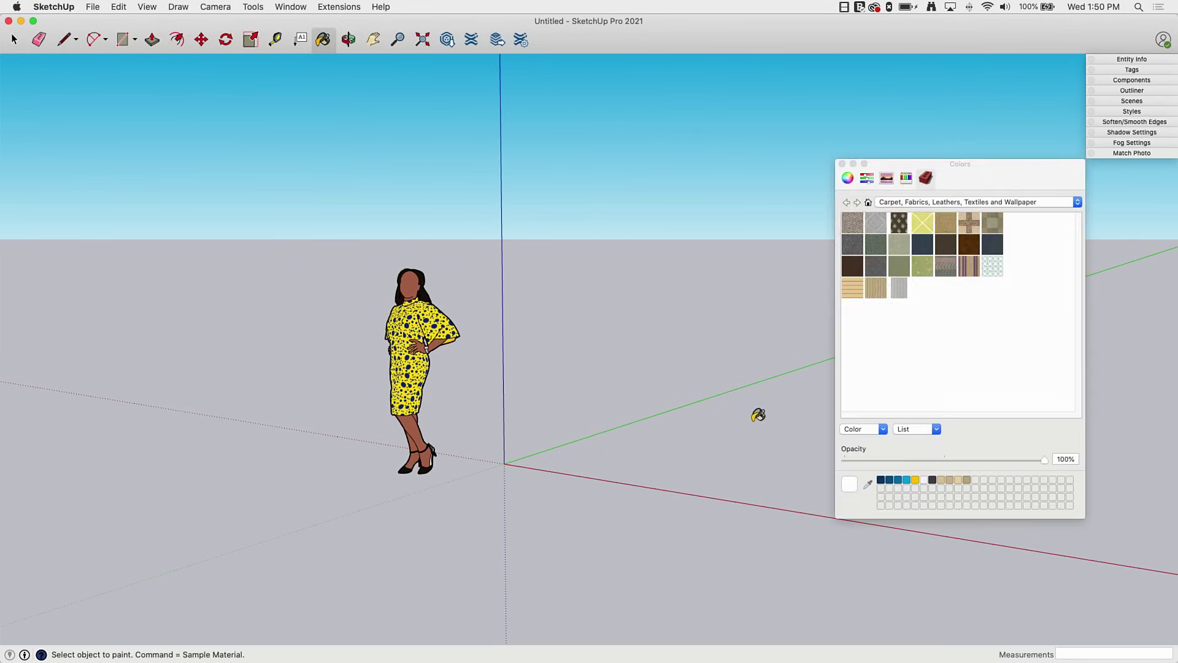
left_click(955, 202)
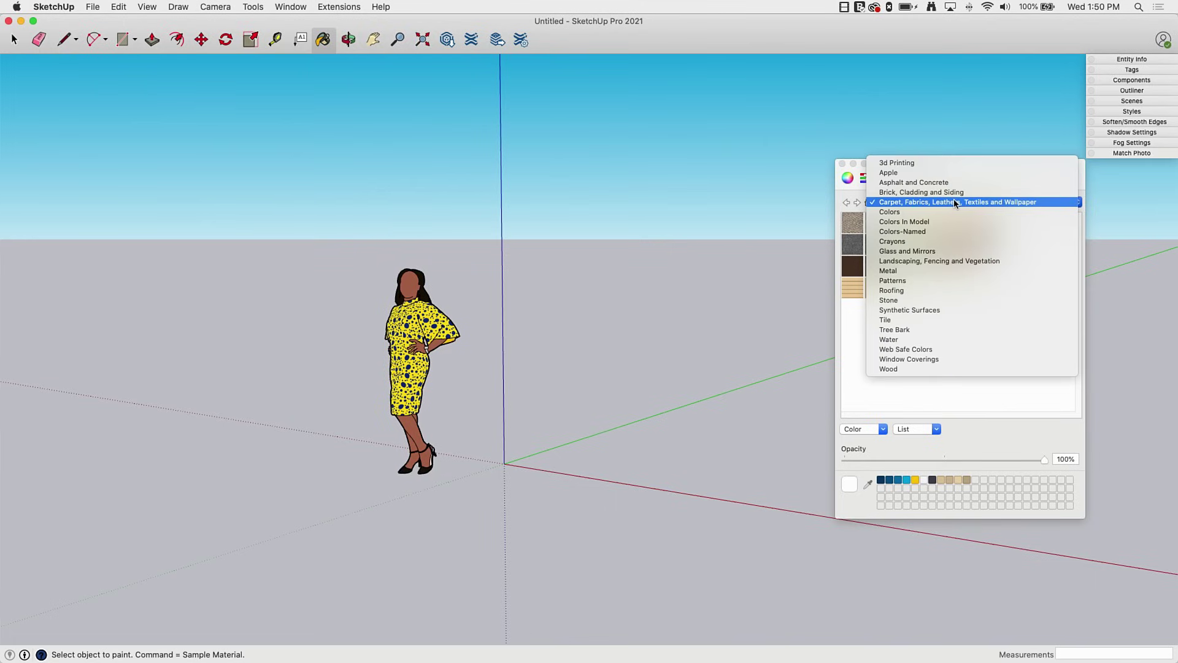
left_click(896, 330)
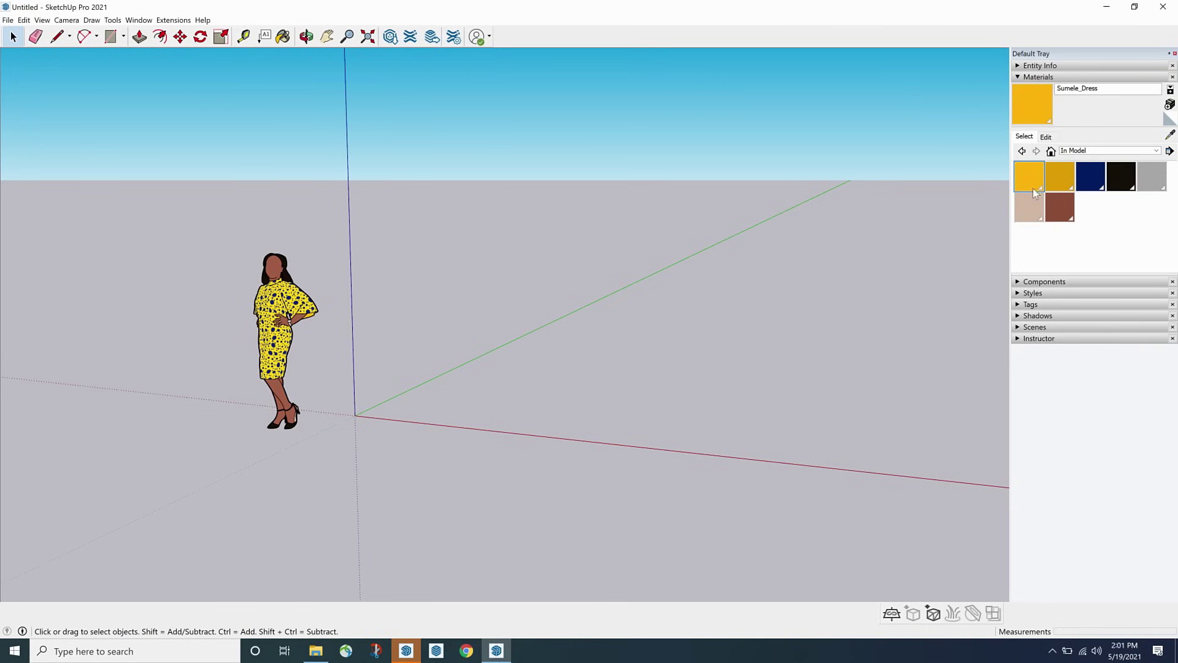
- Show the secondary selection pane and start a new material, giving it a pinkish-red color from the Color Wheel
left_click(1169, 90)
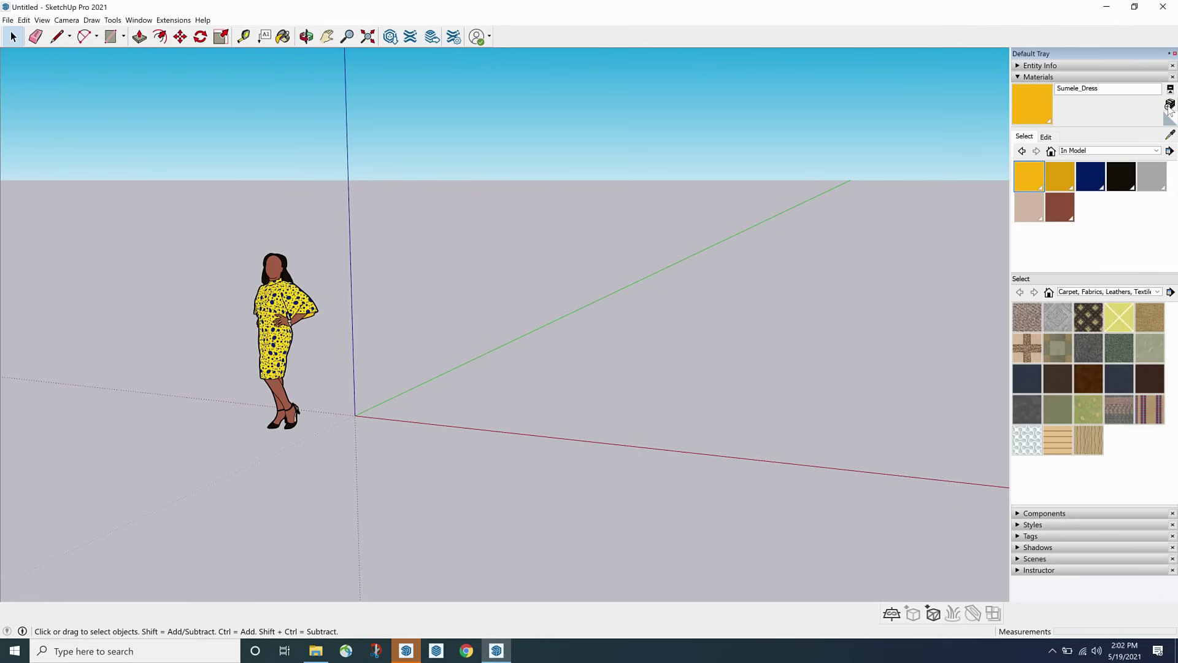
left_click(1170, 105)
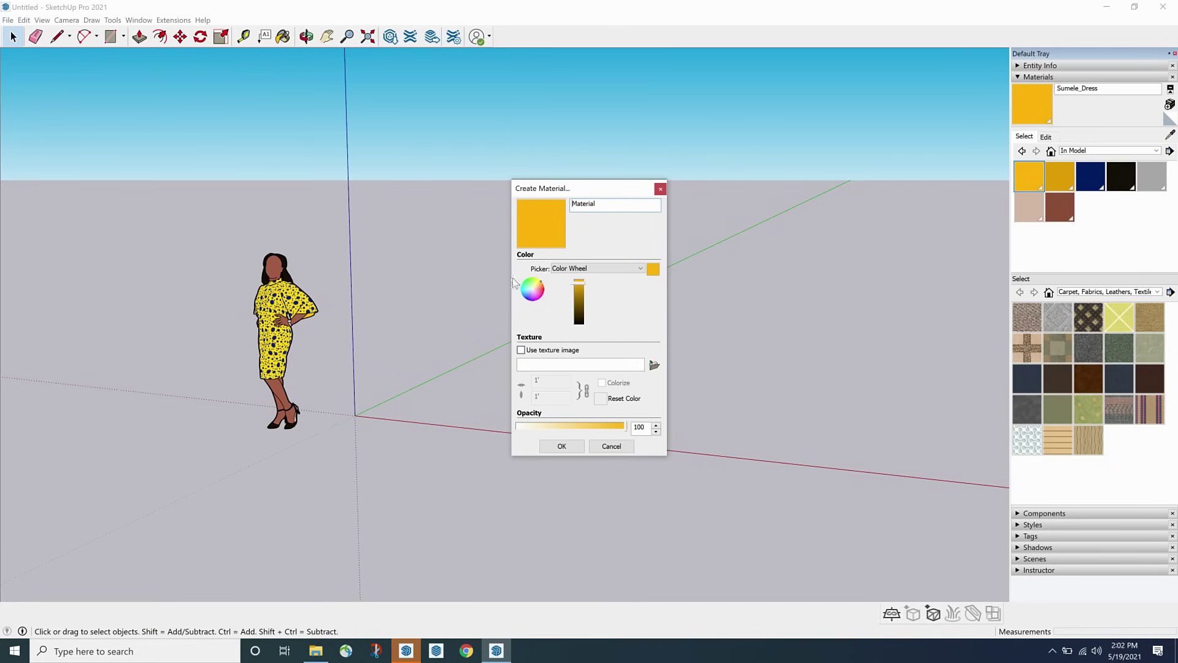
left_click_drag(538, 292, 547, 291)
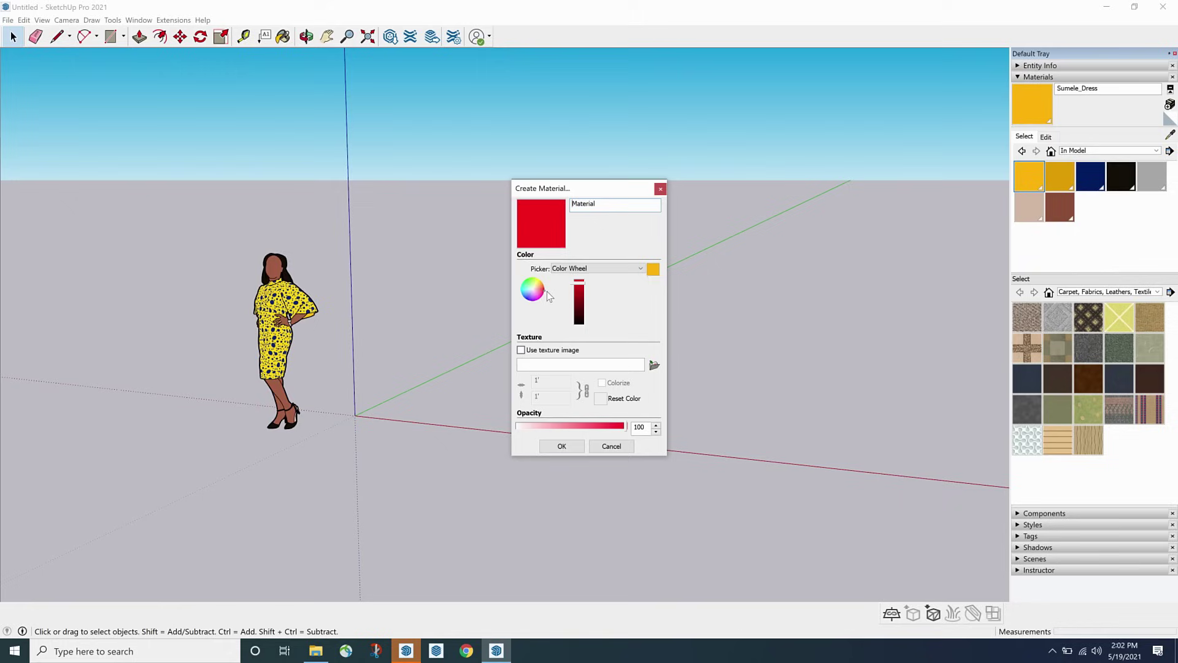
left_click(583, 269)
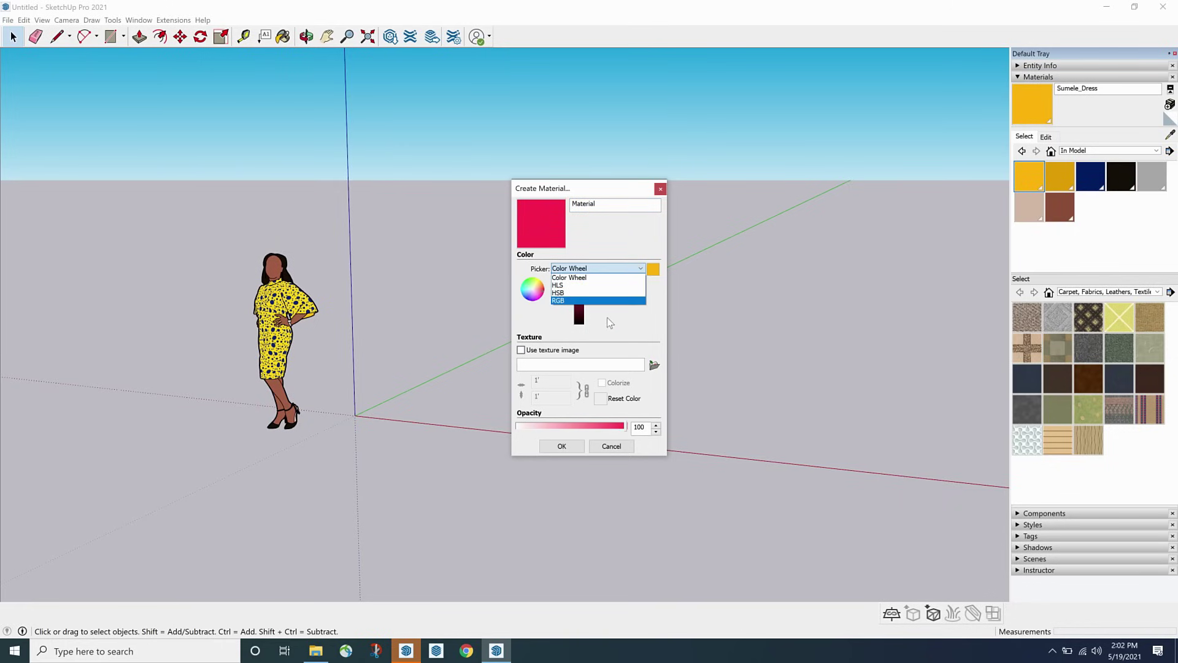
left_click(606, 318)
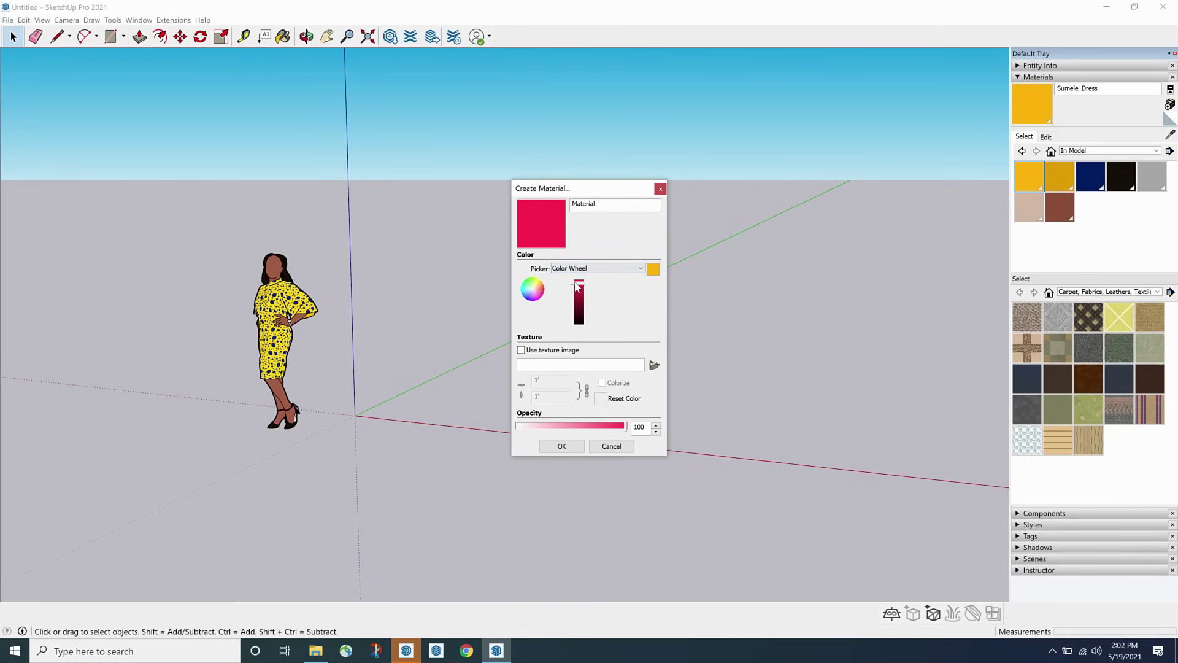
- Use wallpaper.jpg from the Desktop as the new material's texture image and create the material
left_click(521, 350)
left_click(729, 310)
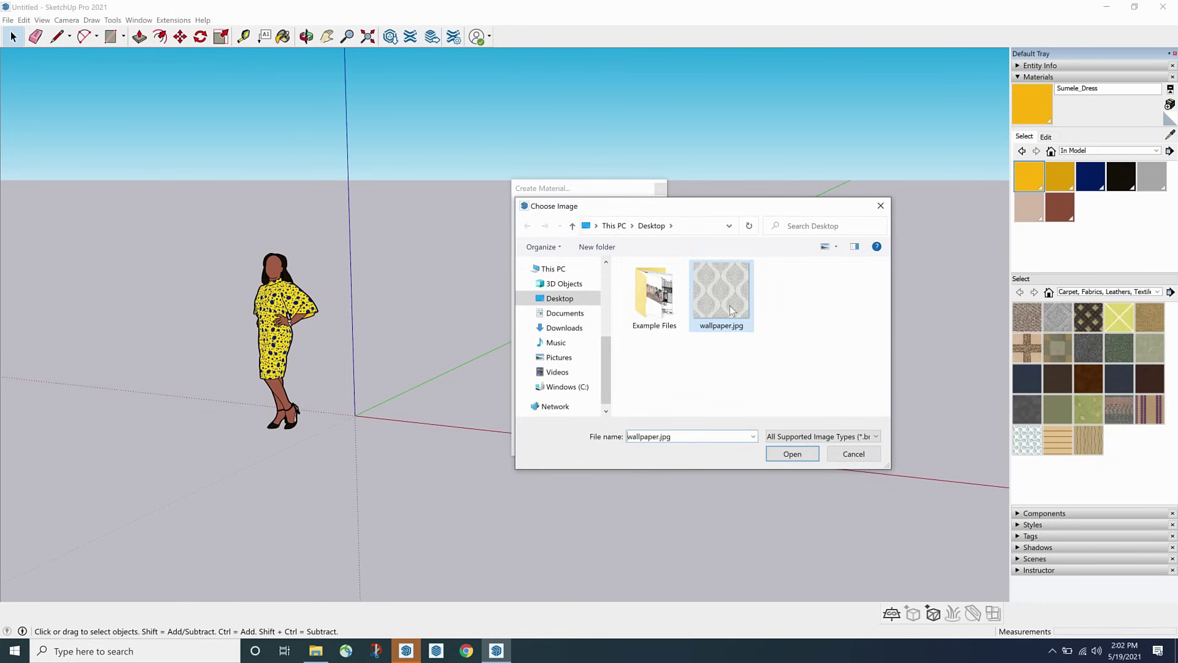
left_click(790, 455)
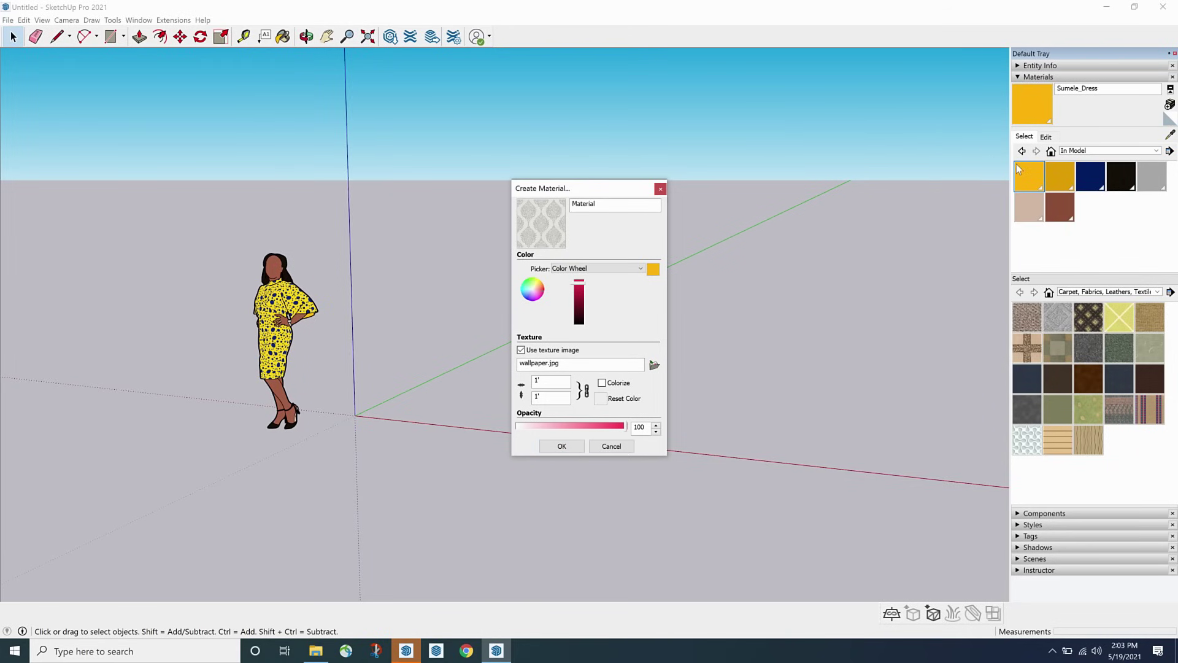
left_click(559, 446)
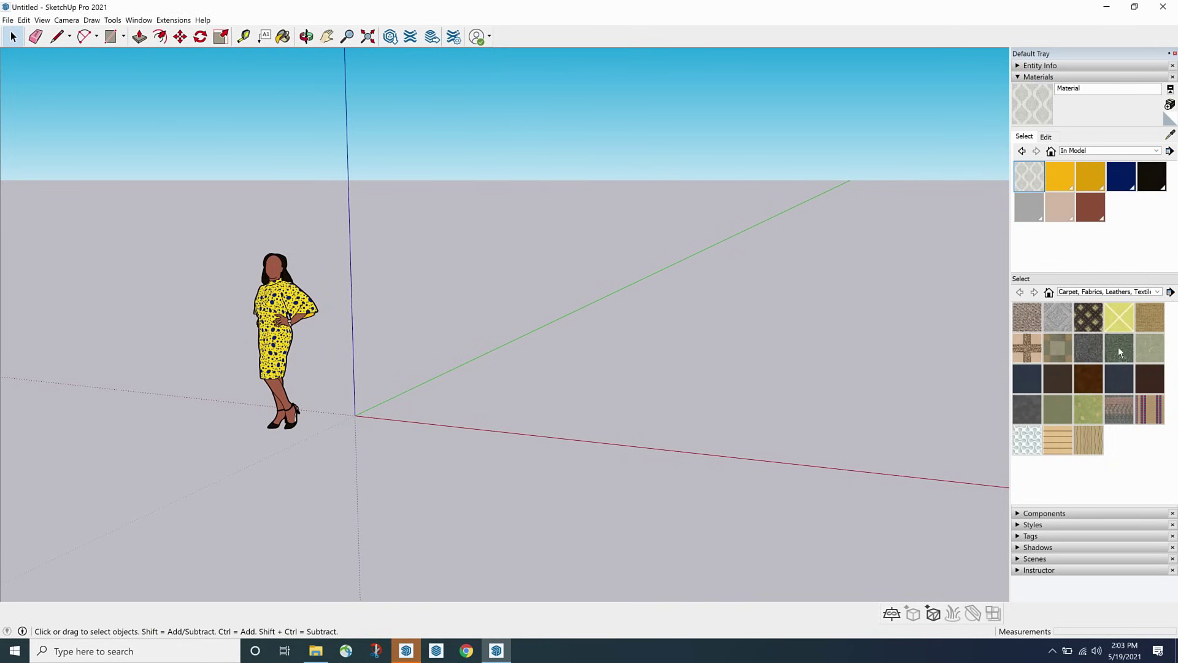
- Add the new wallpaper material to the Carpet, Fabrics, Leathers, Textiles and Wallpaper collection and check the available collections
left_click_drag(1127, 446, 1126, 444)
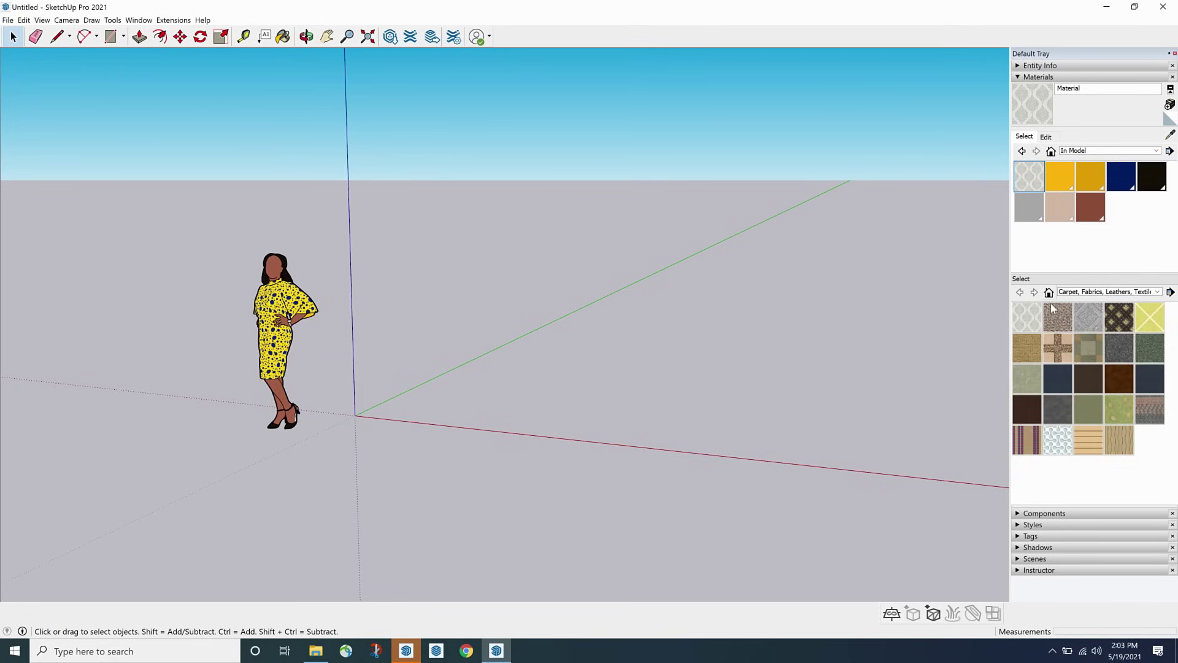
left_click(1105, 292)
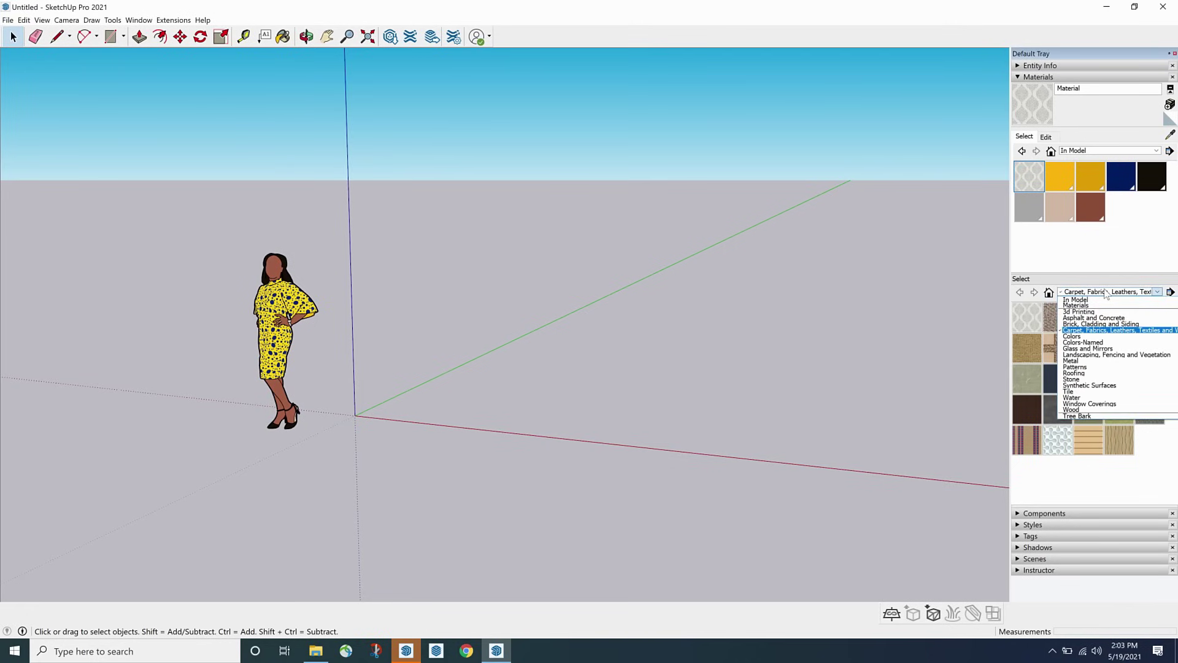
left_click(1066, 278)
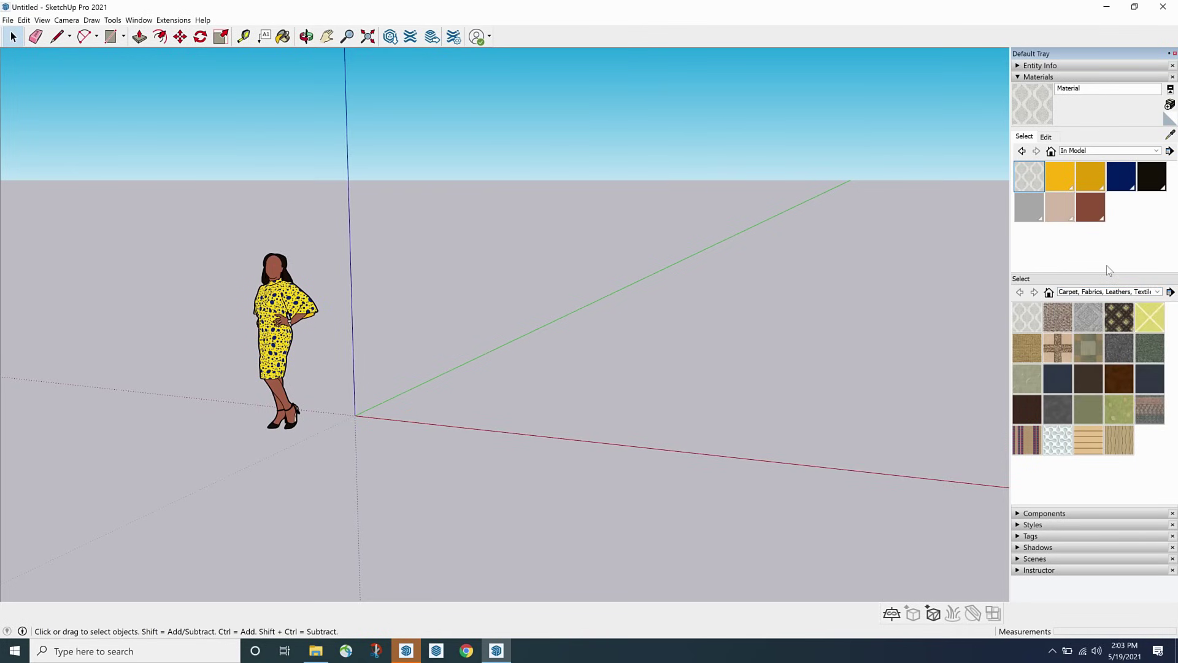
- Create a new collection folder named Monkey Fur inside SketchUp's Materials folder and close the folder selection dialog
left_click(1169, 151)
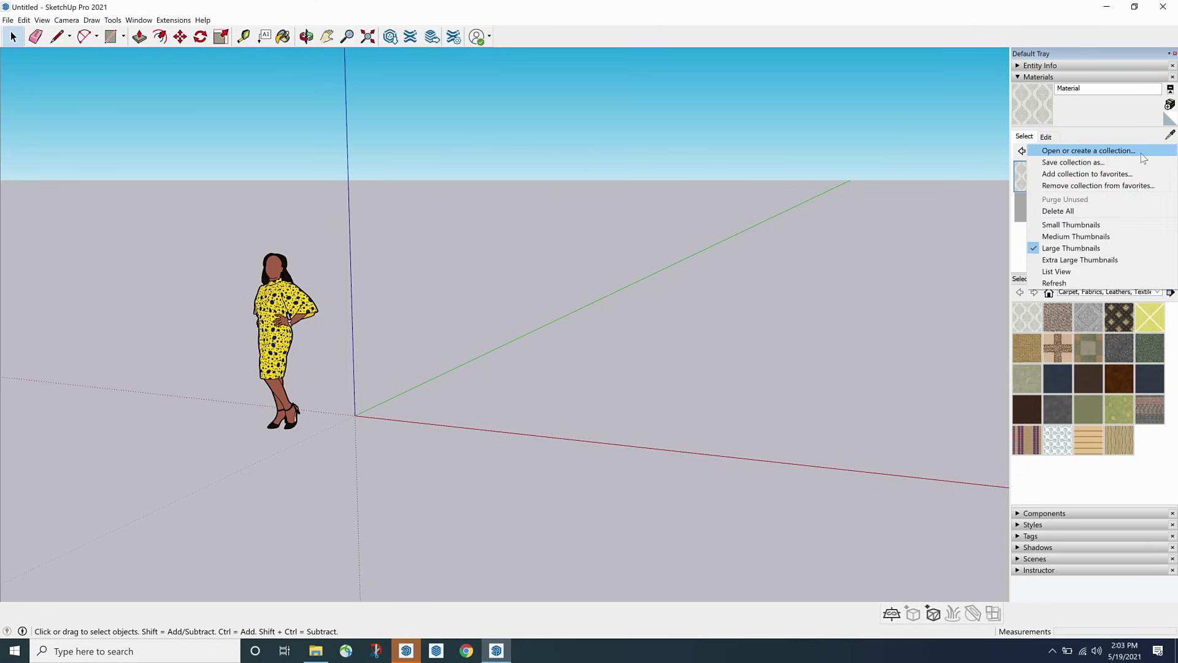
left_click(1089, 152)
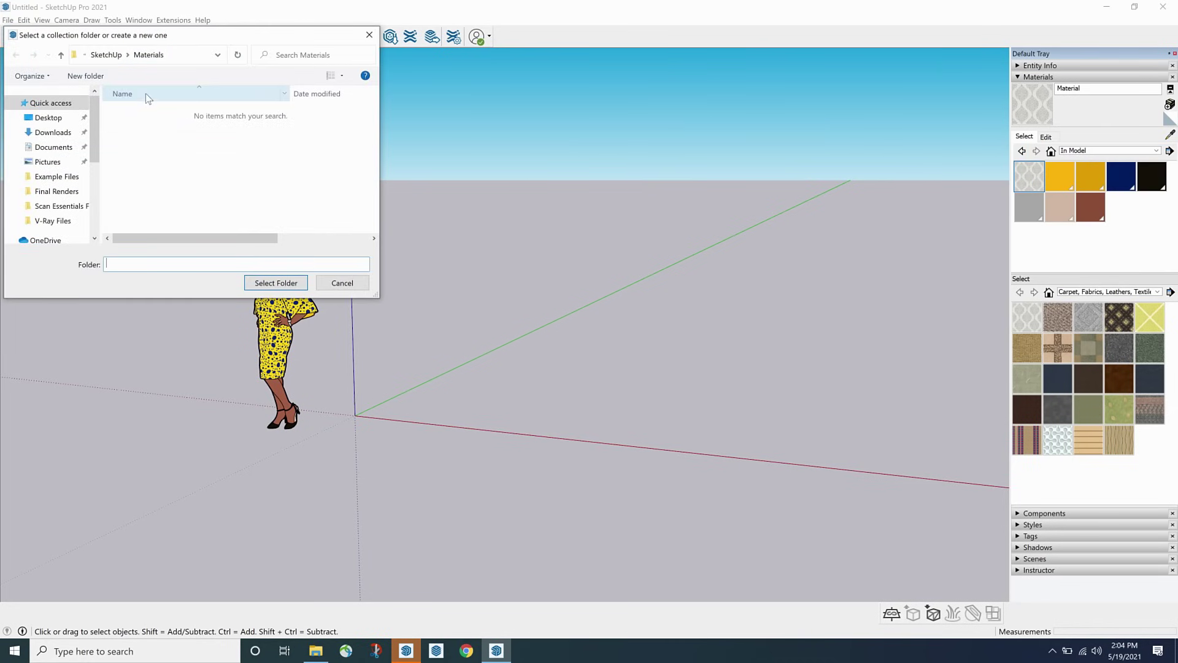
right_click(146, 141)
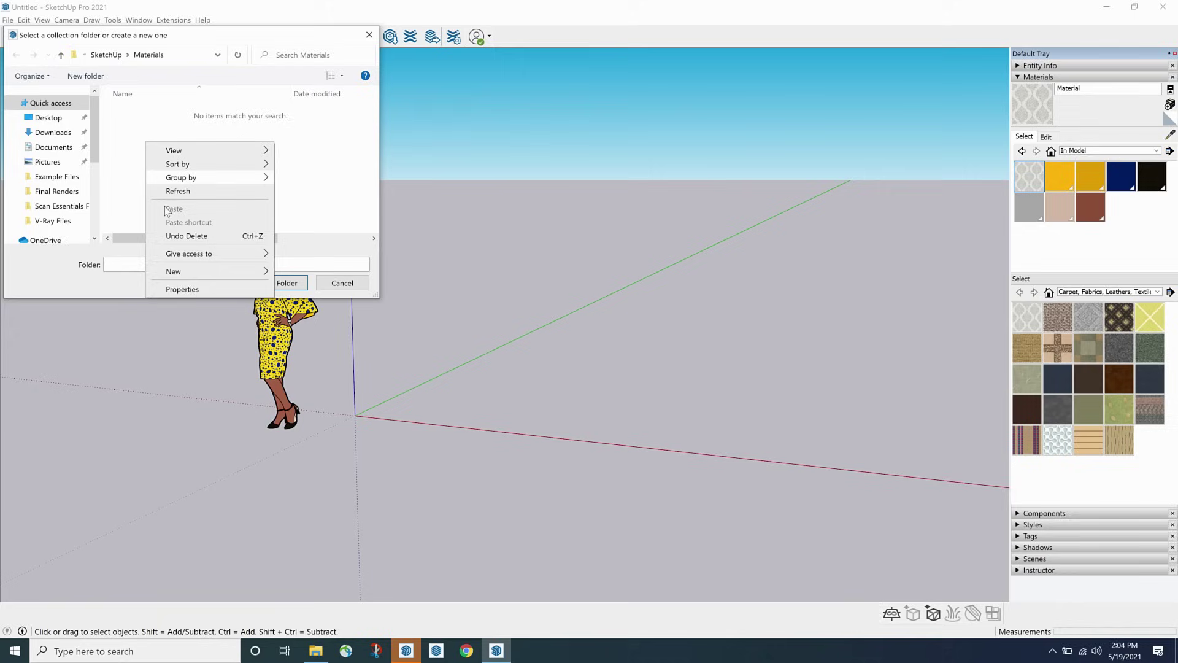
mouse_move(186, 271)
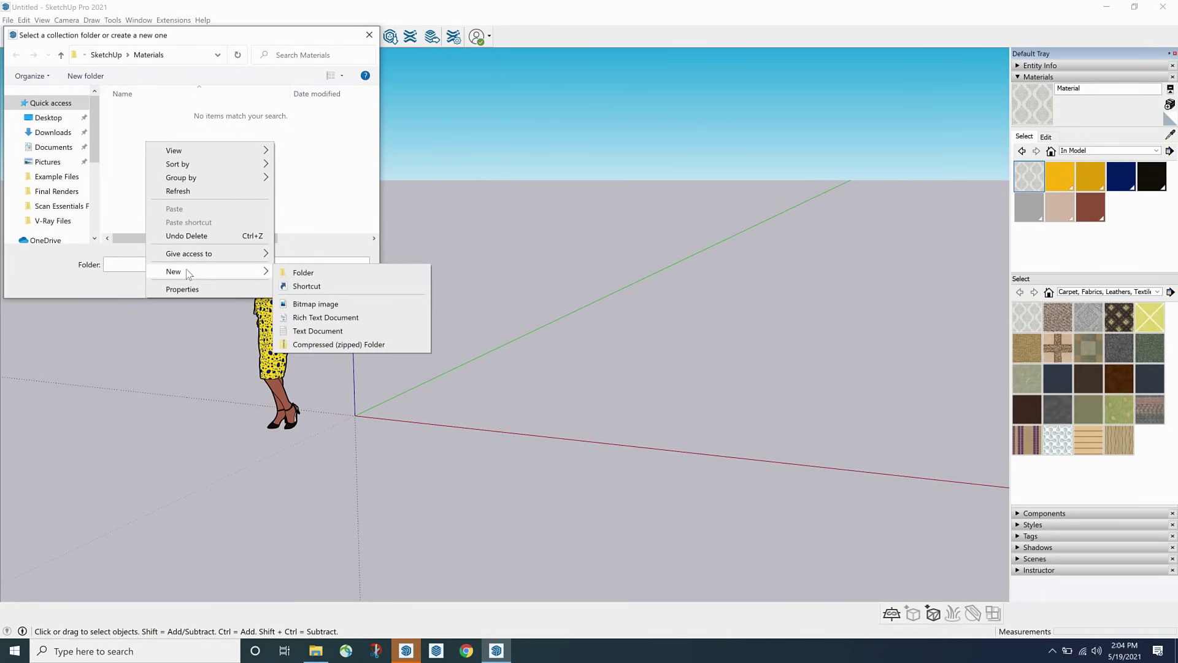
left_click(294, 270)
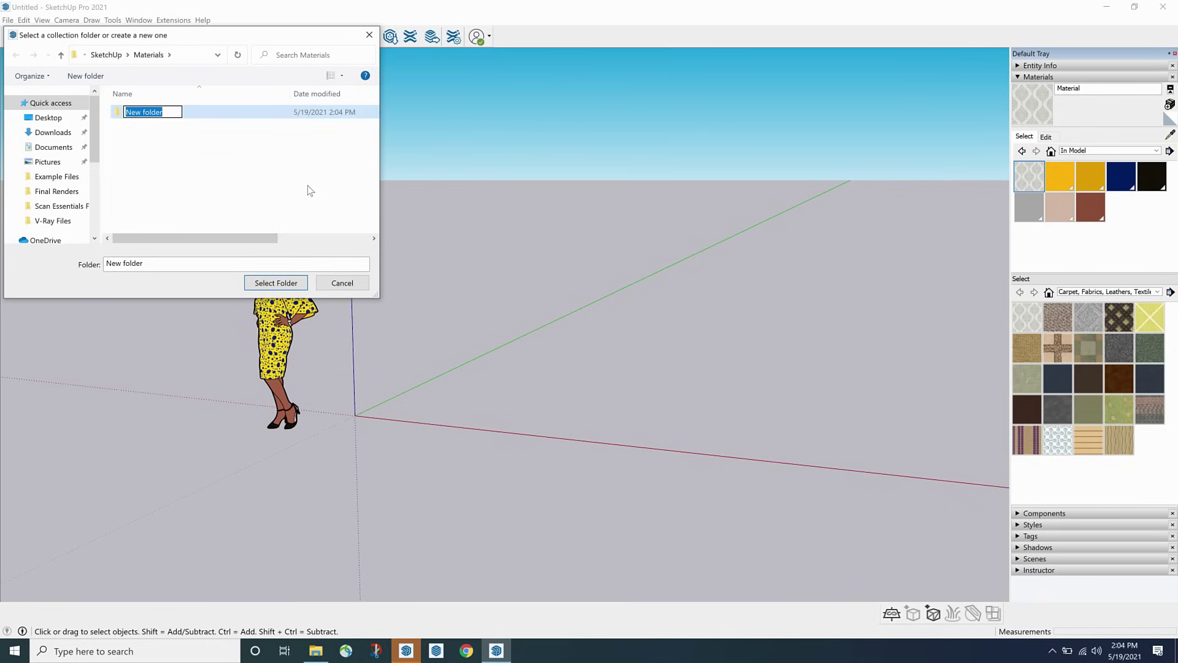
type("Monkey Fur")
left_click(232, 191)
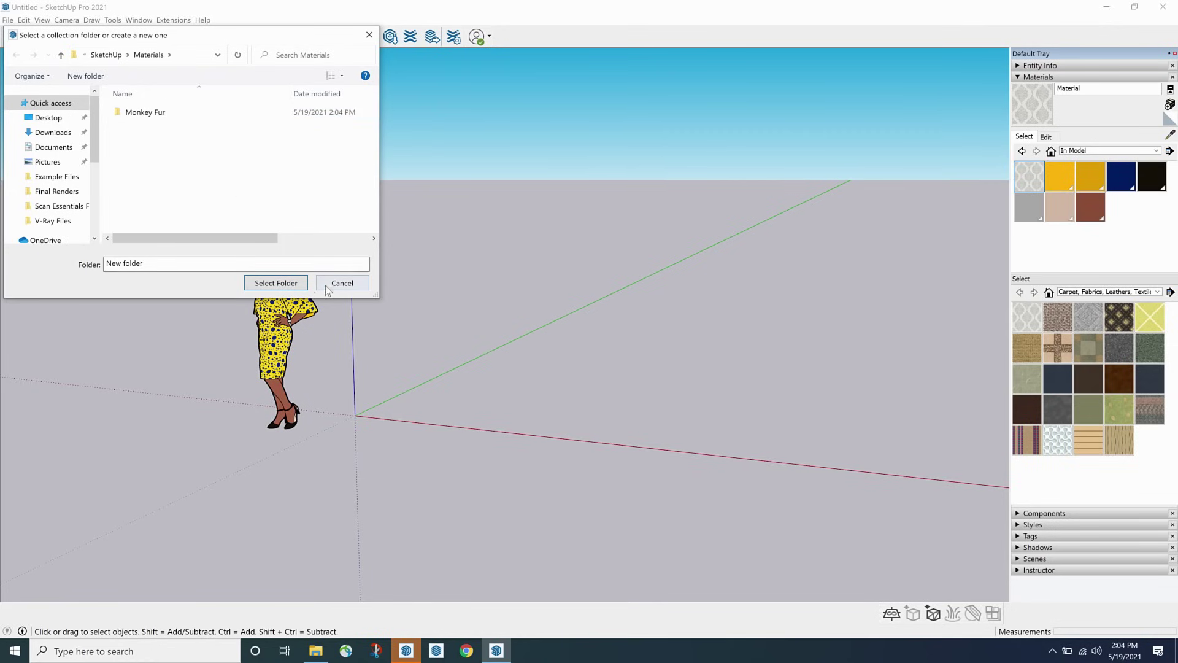
left_click(369, 35)
- Check the list of material collections and switch from In Model to the Monkey Fur collection
left_click(1150, 151)
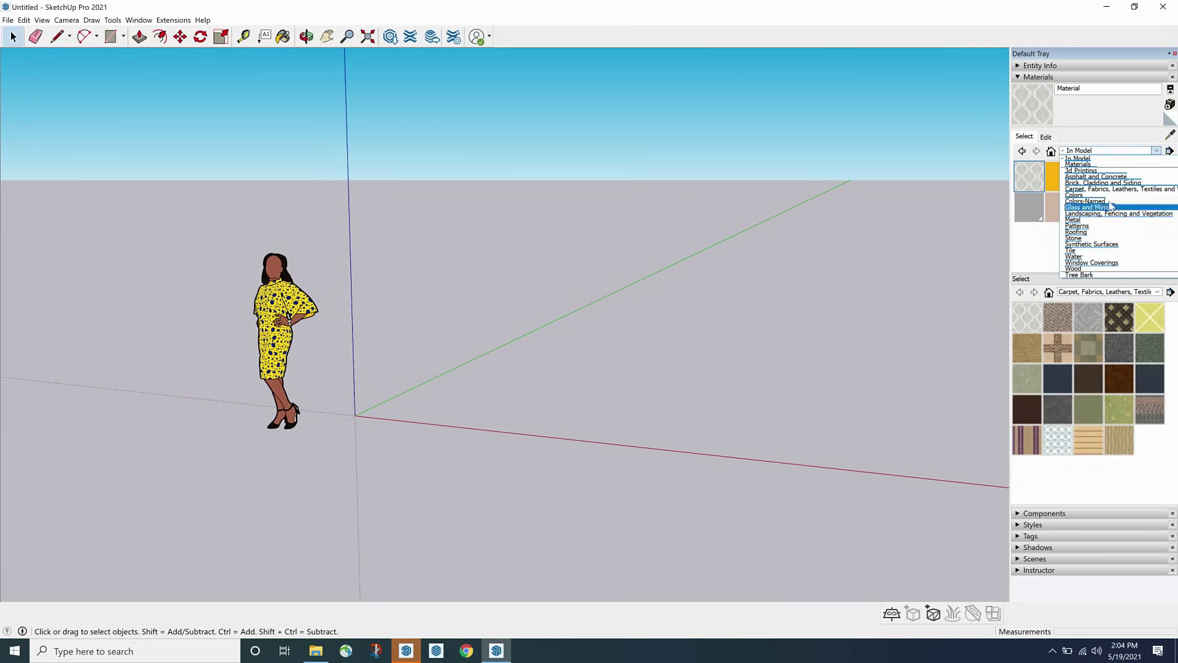
left_click(914, 224)
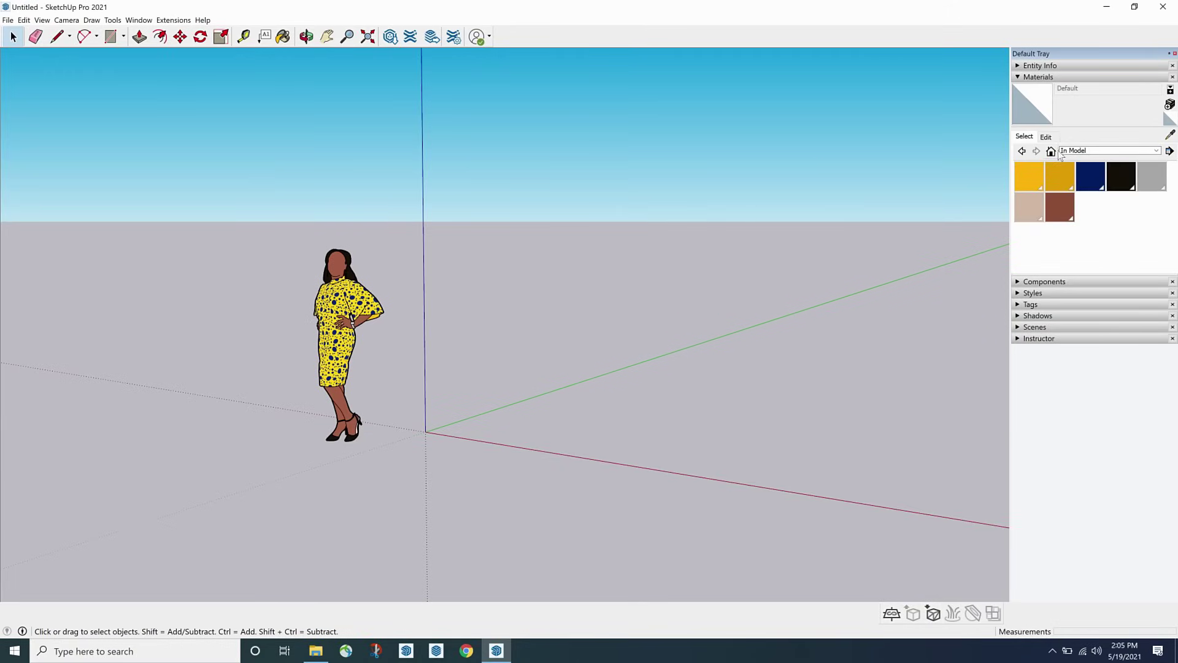
left_click(1158, 151)
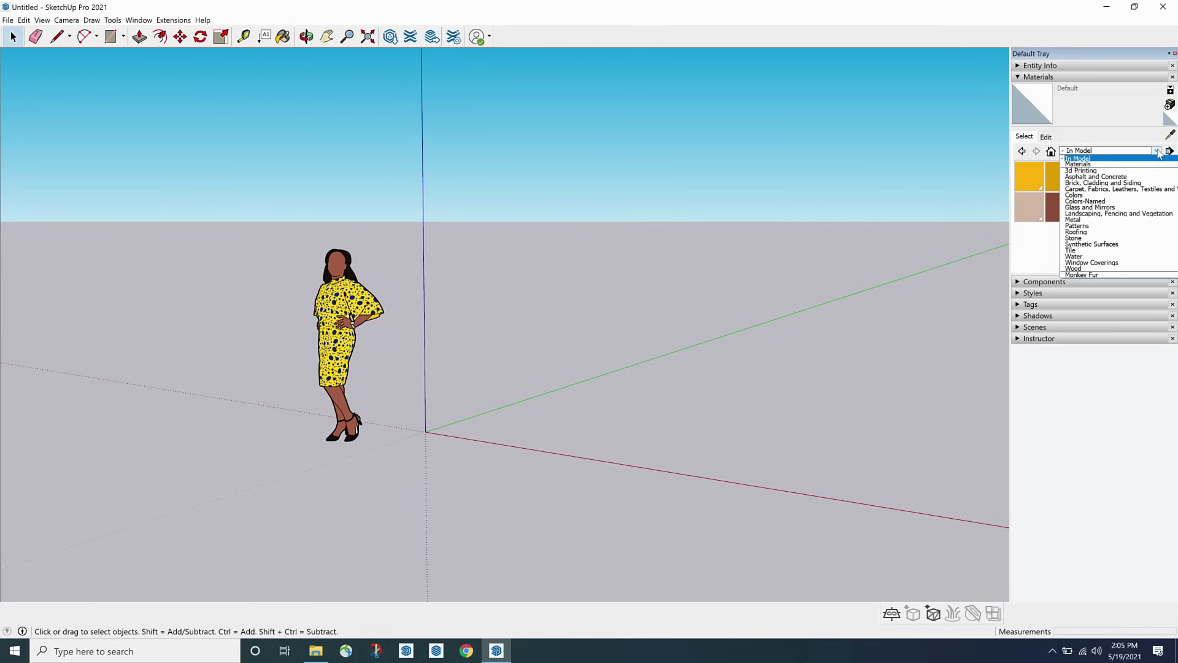
left_click(1081, 275)
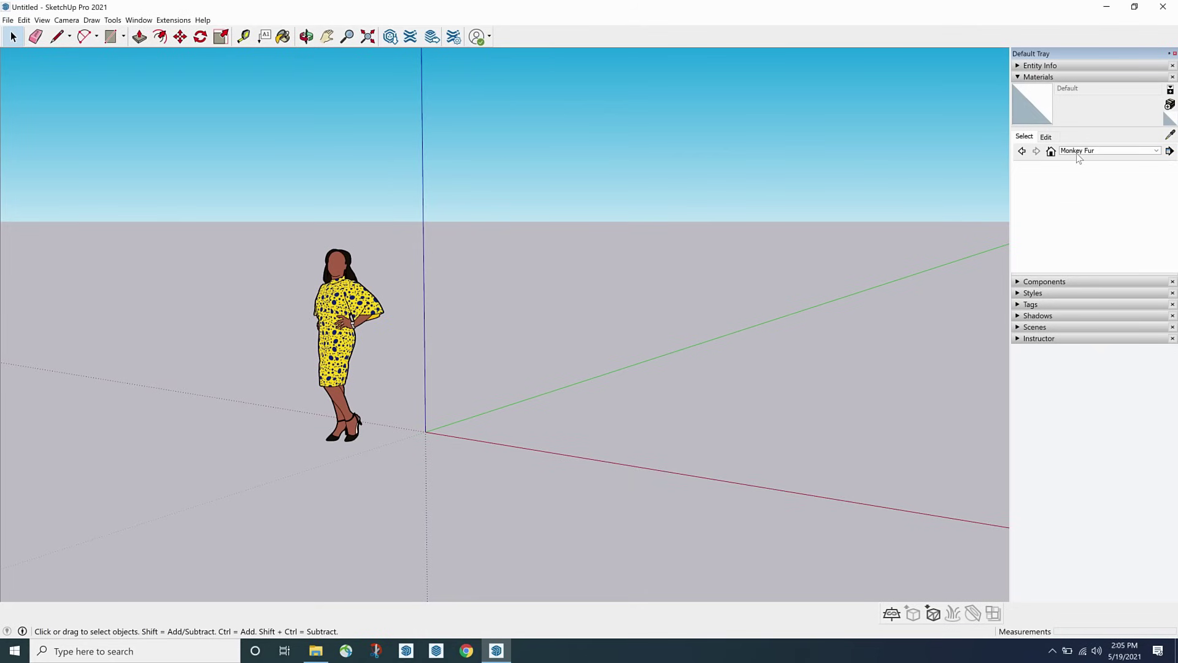